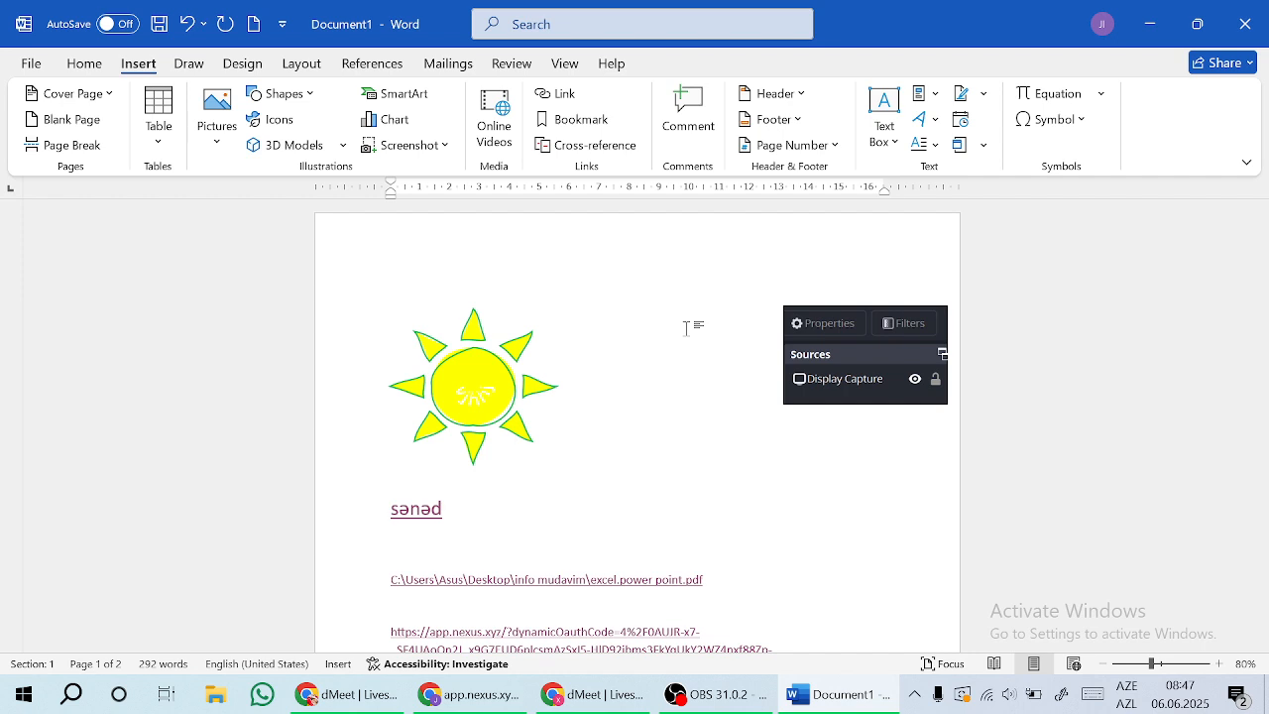
# Step: Insert a Blank (Three Columns) header, then leave header editing
pyautogui.click(779, 92)
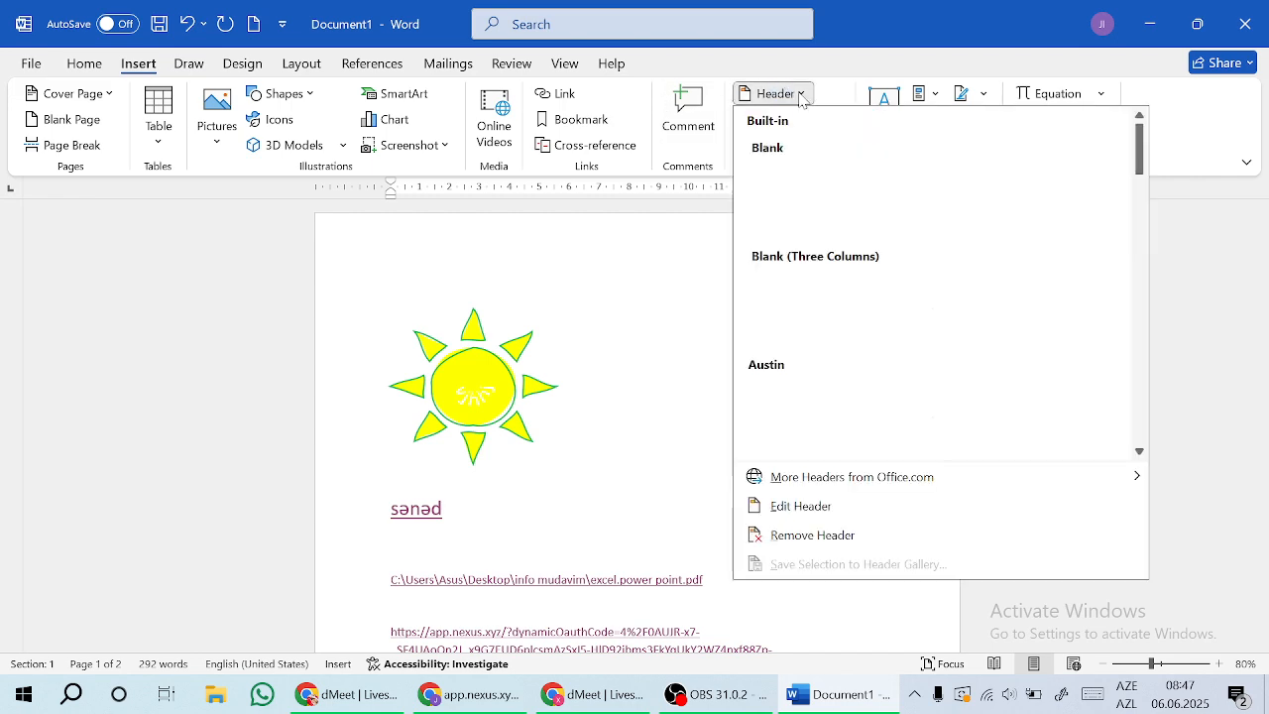
pyautogui.click(869, 304)
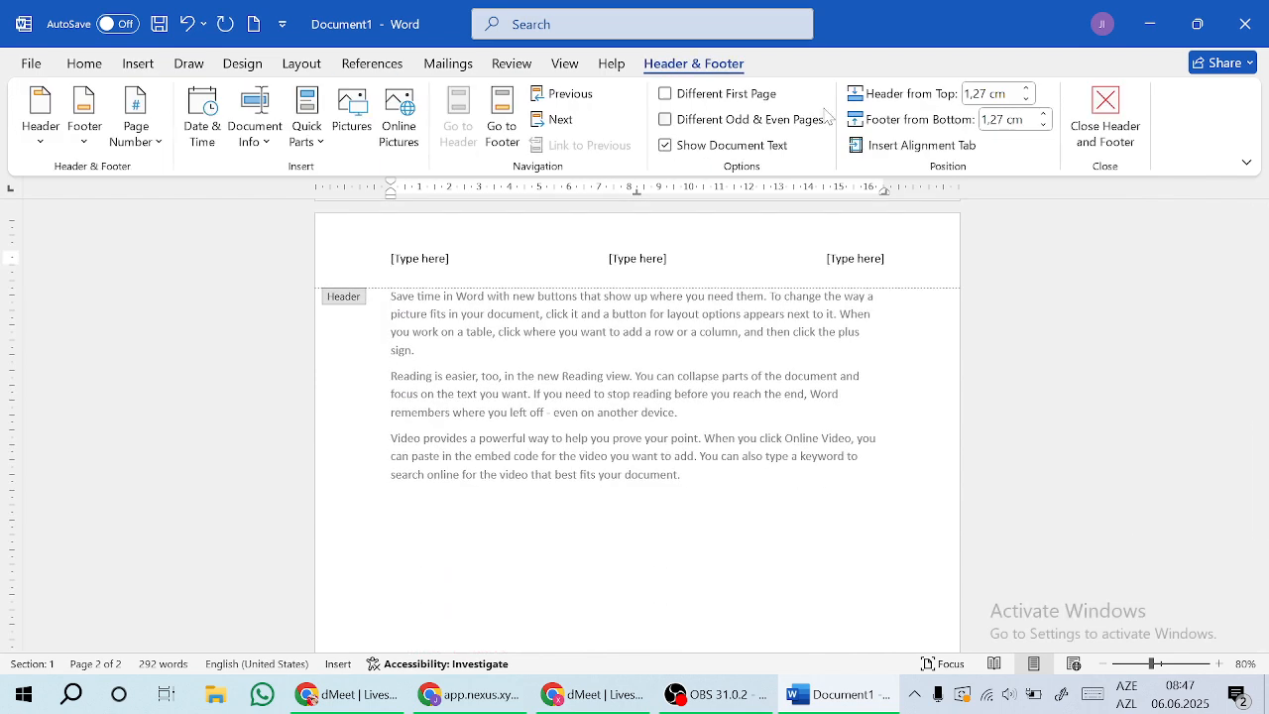
pyautogui.click(1095, 117)
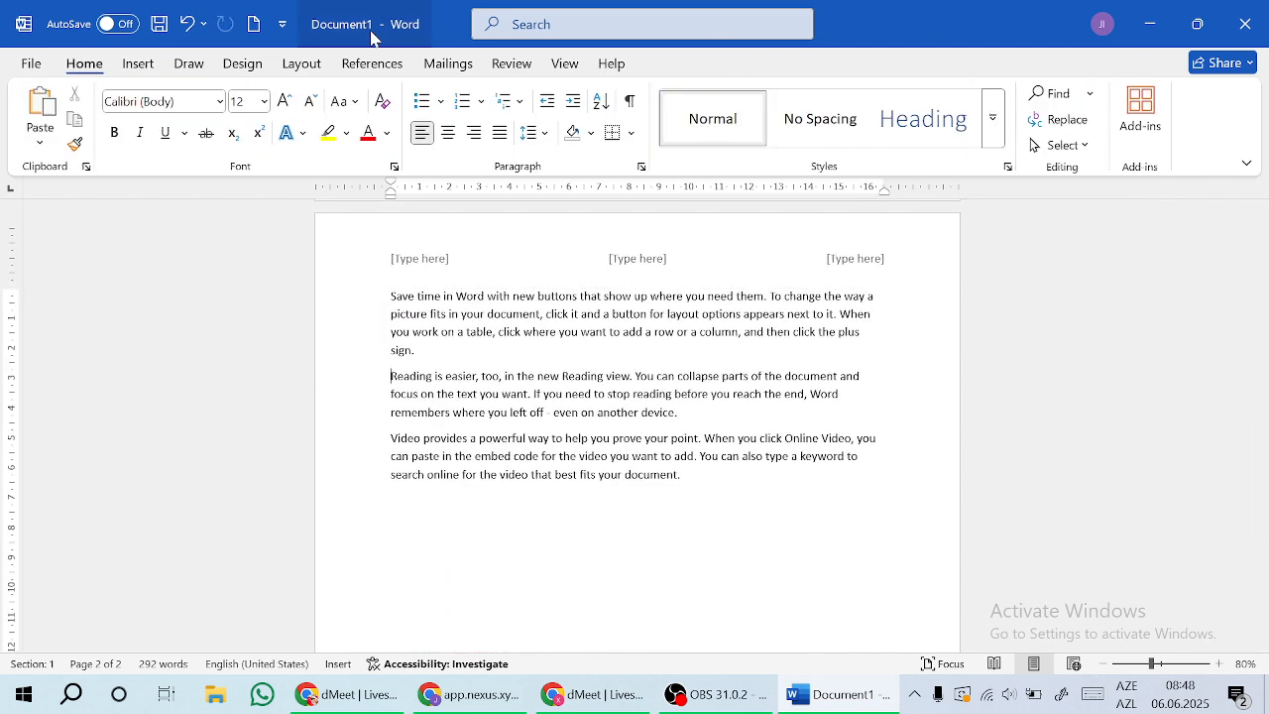
# Step: Replace it with the Motion (Odd Page) header design
pyautogui.click(149, 68)
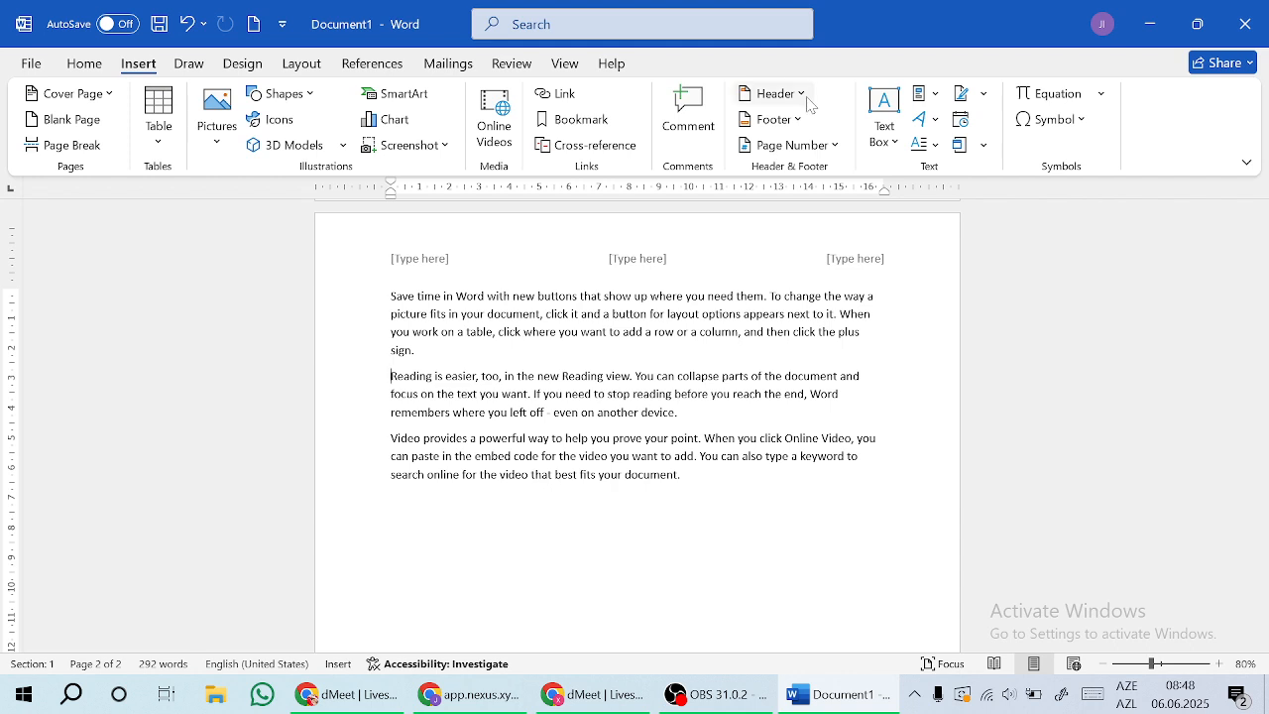
pyautogui.click(794, 94)
pyautogui.moveTo(1139, 167); pyautogui.dragTo(1145, 335)
pyautogui.click(1070, 331)
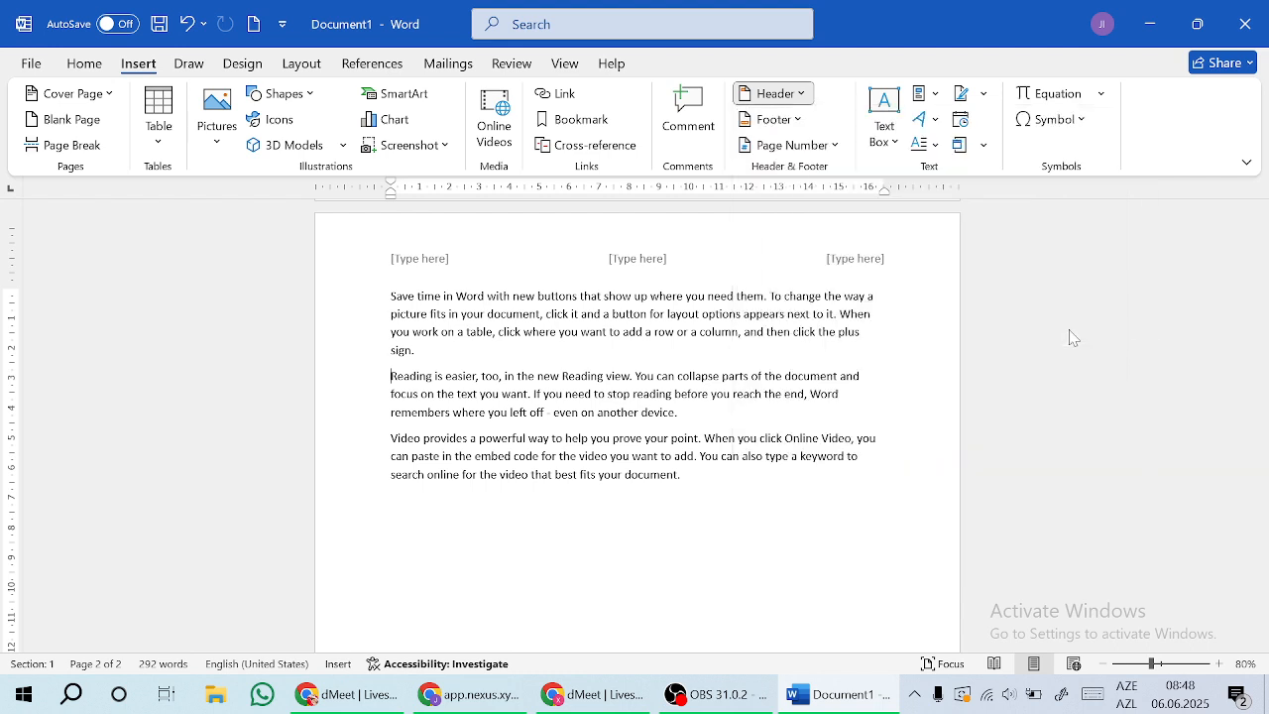
# Step: Replace the header's placeholder heading with the author's full name and phone number, then close the header
pyautogui.click(753, 254)
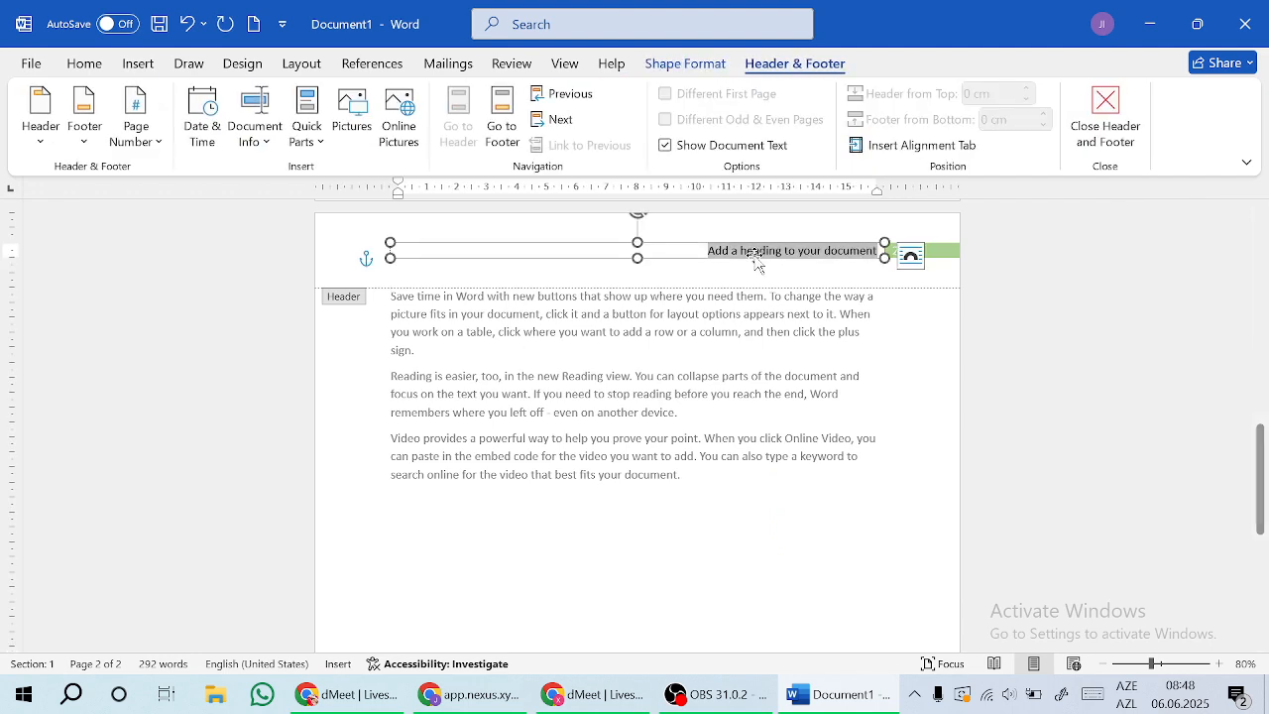
pyautogui.click(852, 262)
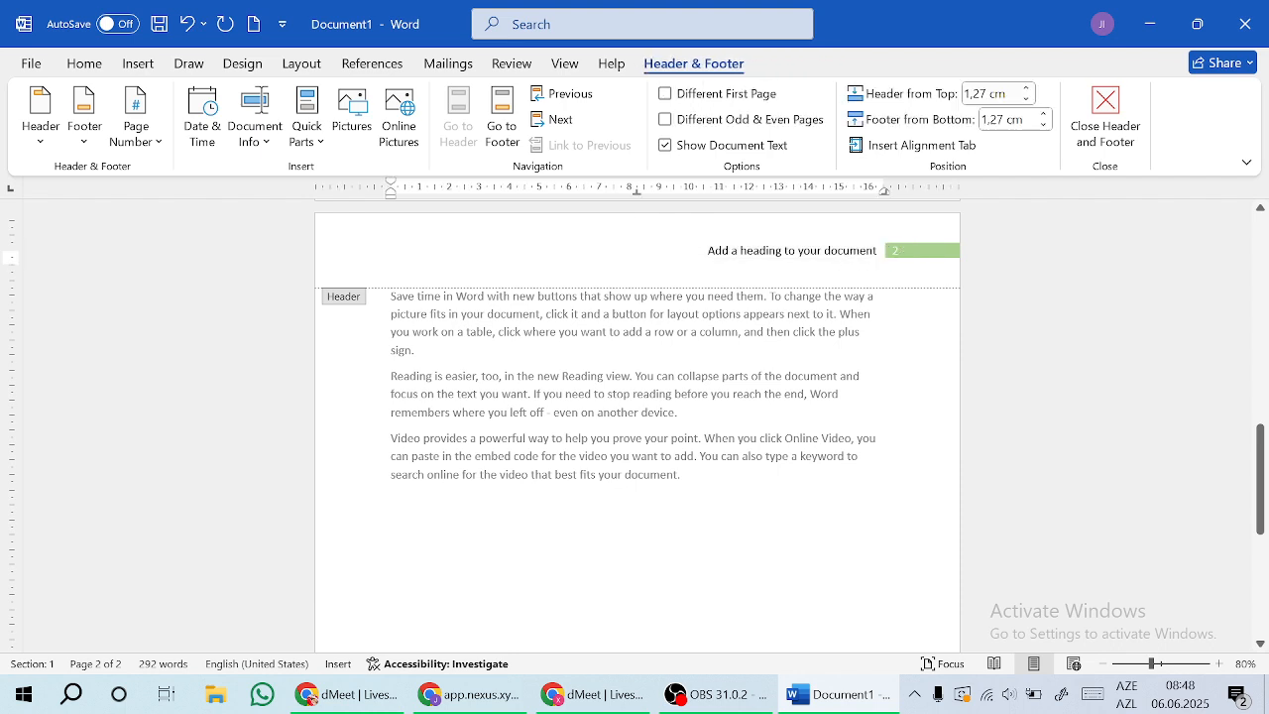
pyautogui.click(875, 252)
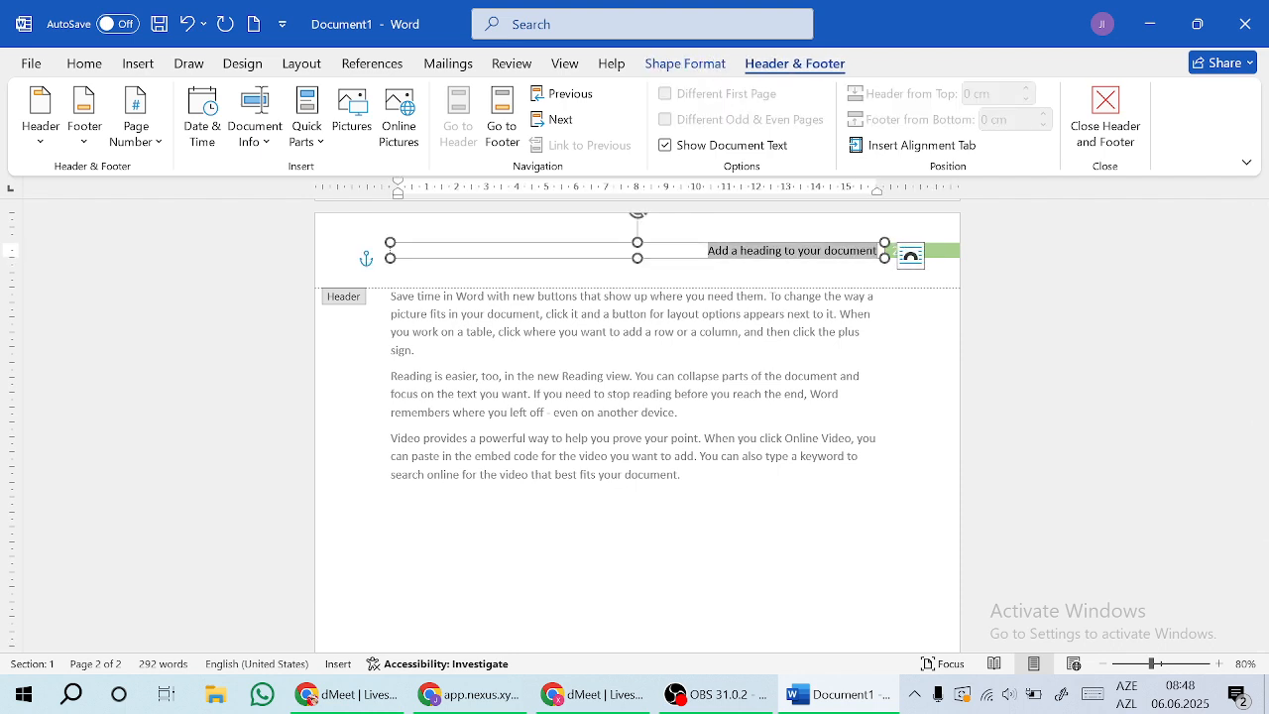
pyautogui.click(881, 249)
pyautogui.hotkey('ctrl', 'a')
pyautogui.press('BackSpace')
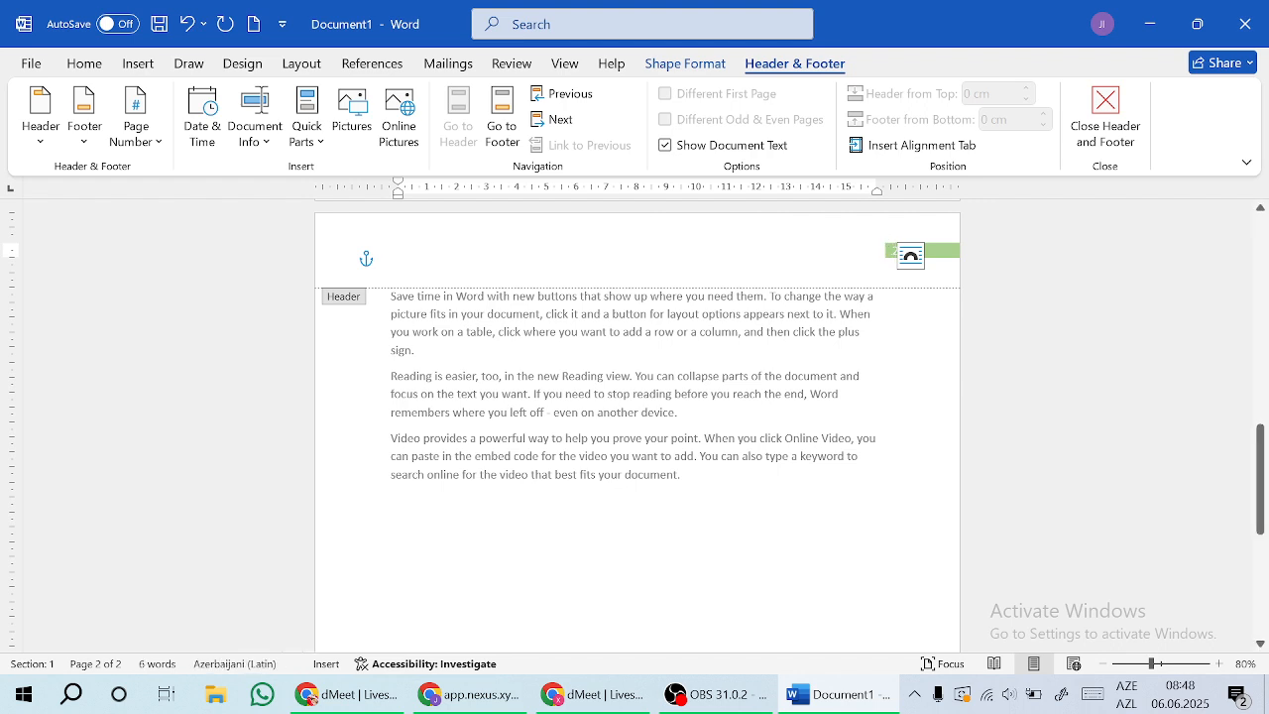
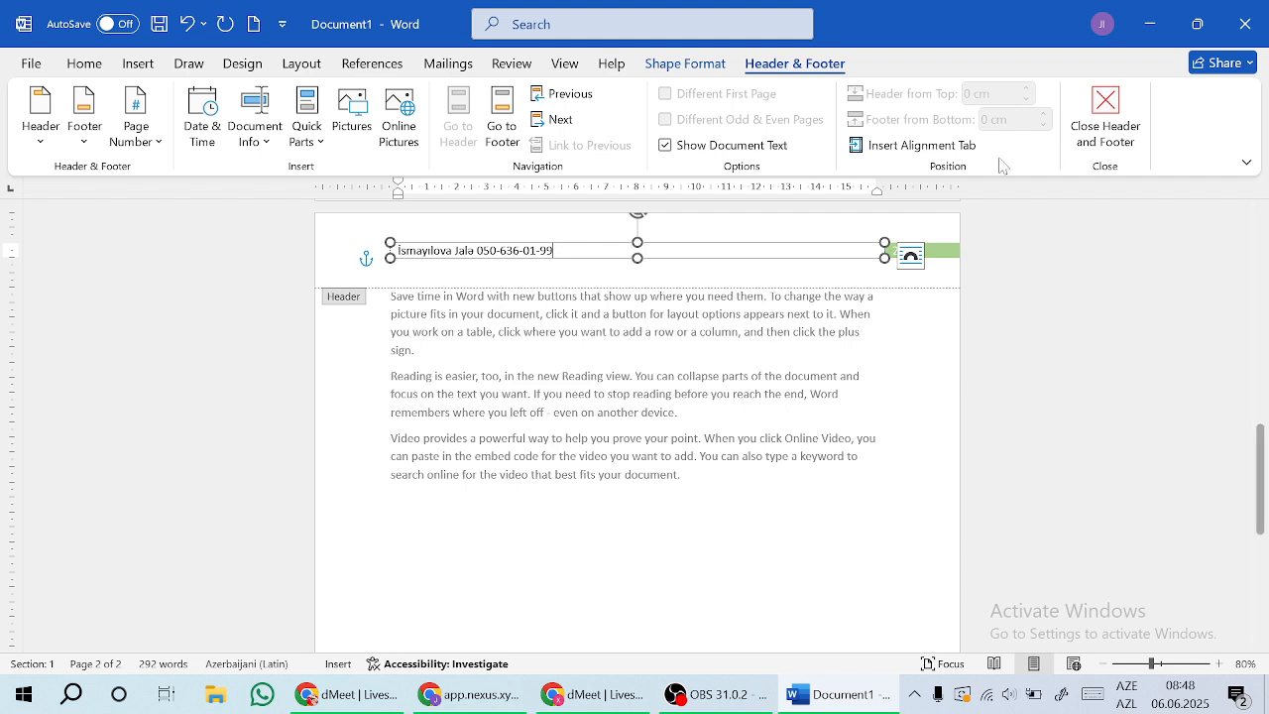
pyautogui.click(1100, 122)
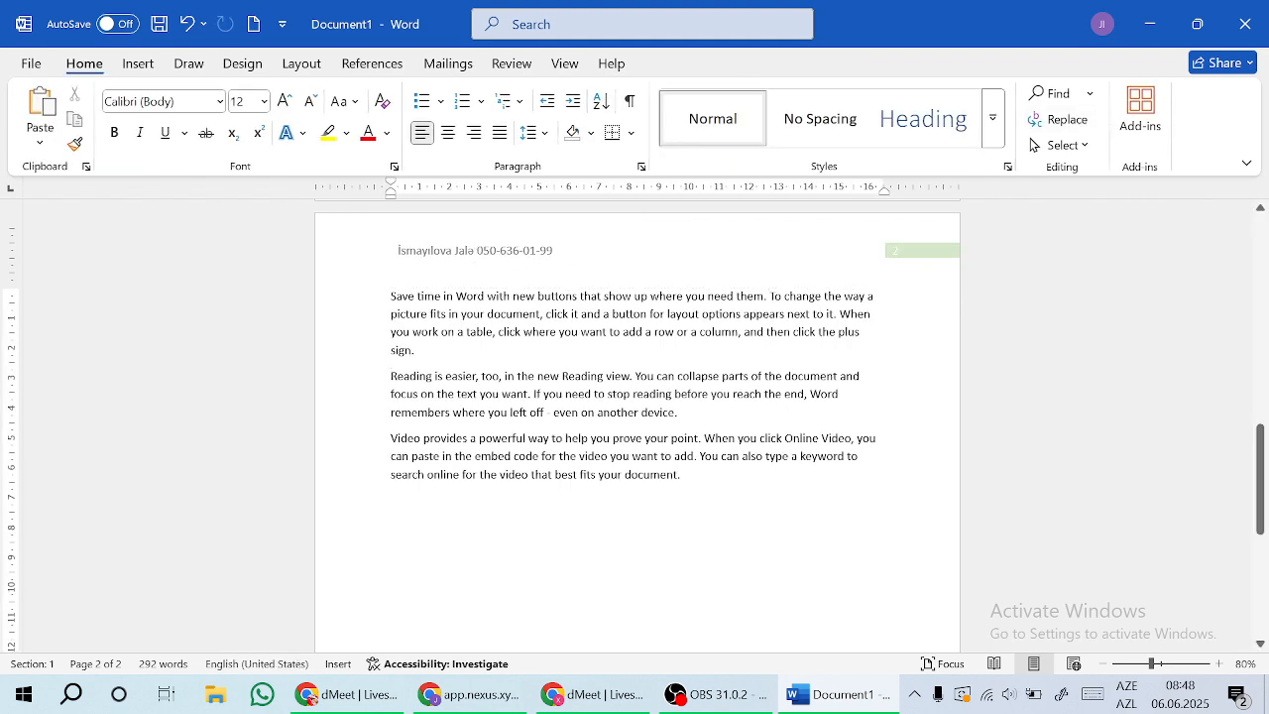
# Step: Add the Filigree footer design to the document and close footer editing
pyautogui.moveTo(1260, 476); pyautogui.dragTo(1260, 270)
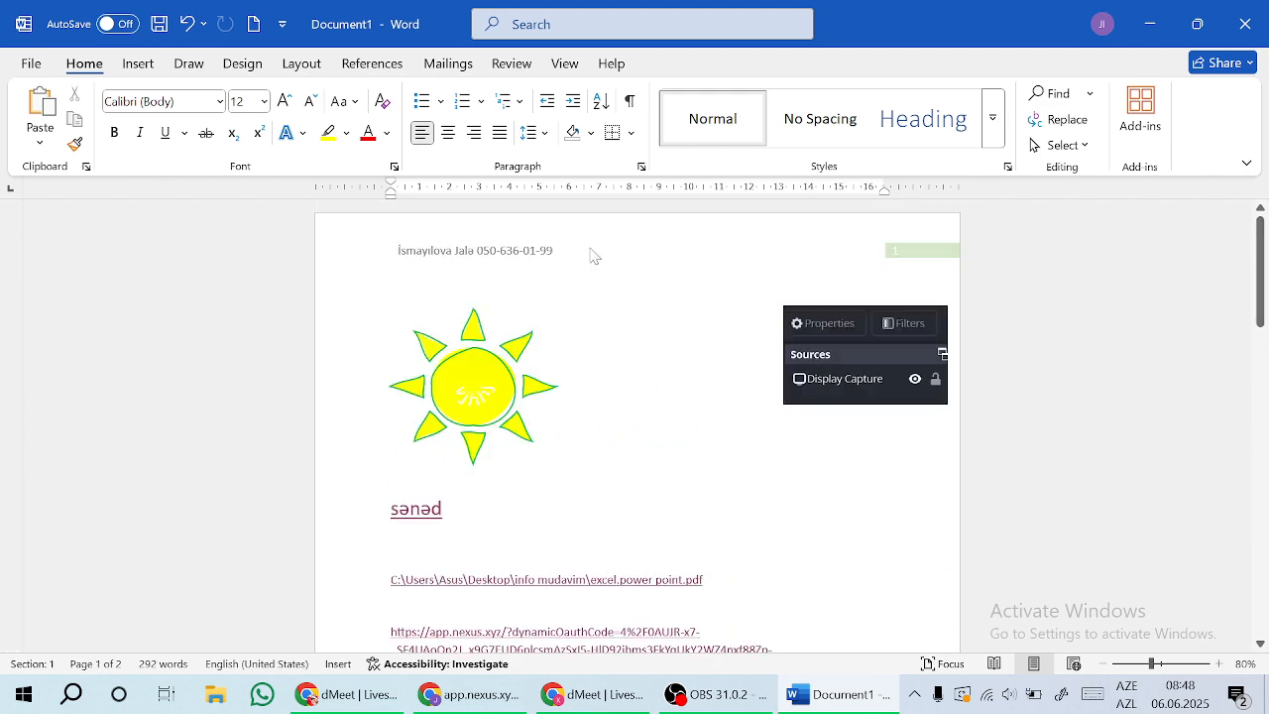
pyautogui.click(133, 65)
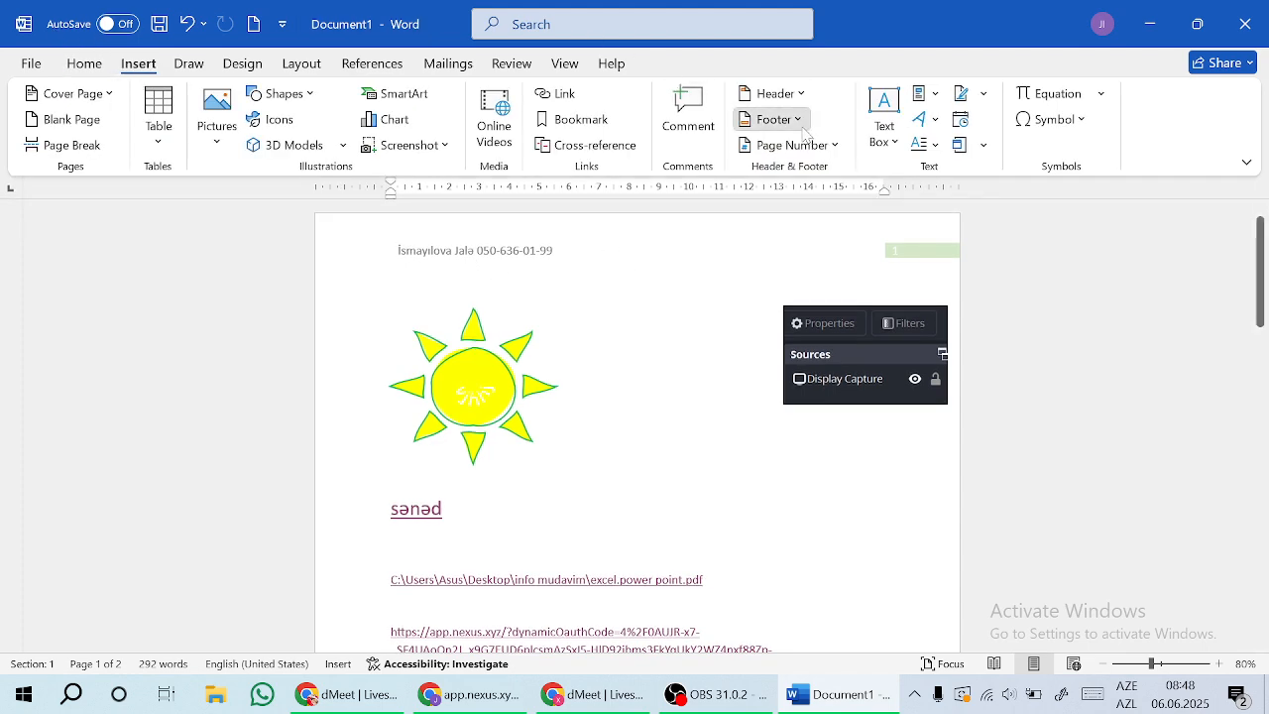
pyautogui.click(803, 126)
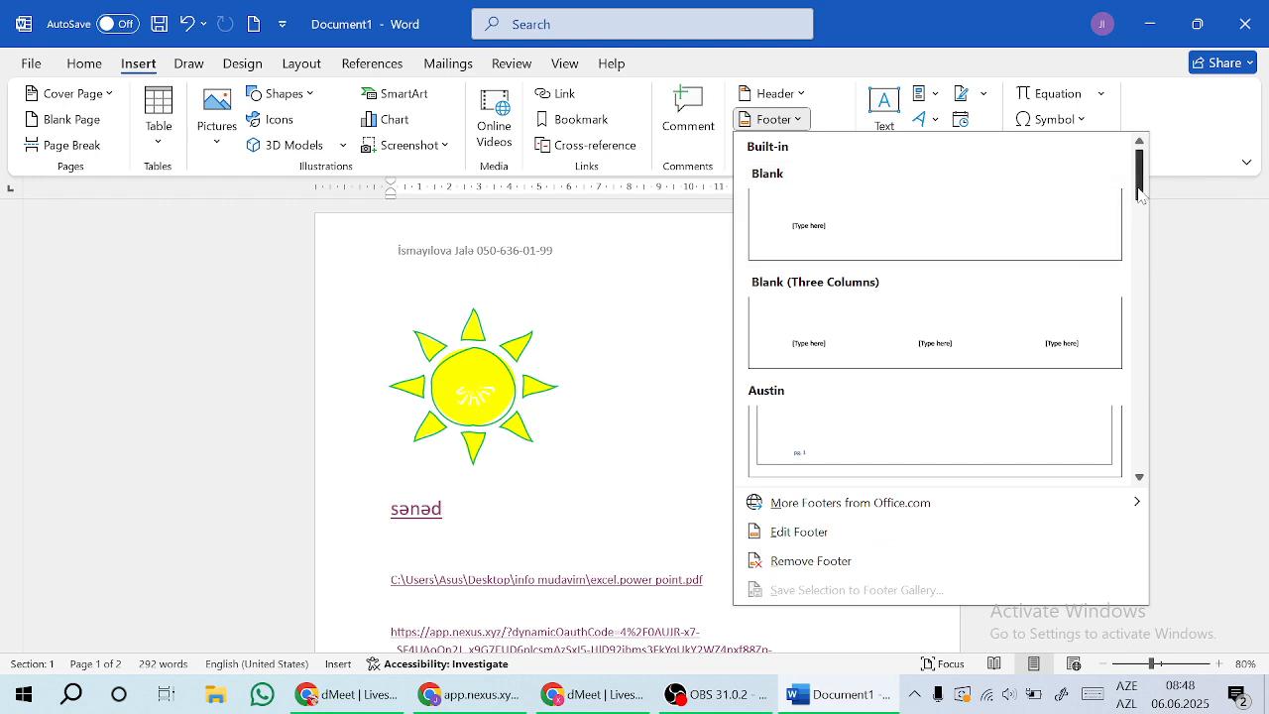
pyautogui.moveTo(1138, 193); pyautogui.dragTo(1068, 275)
pyautogui.click(969, 255)
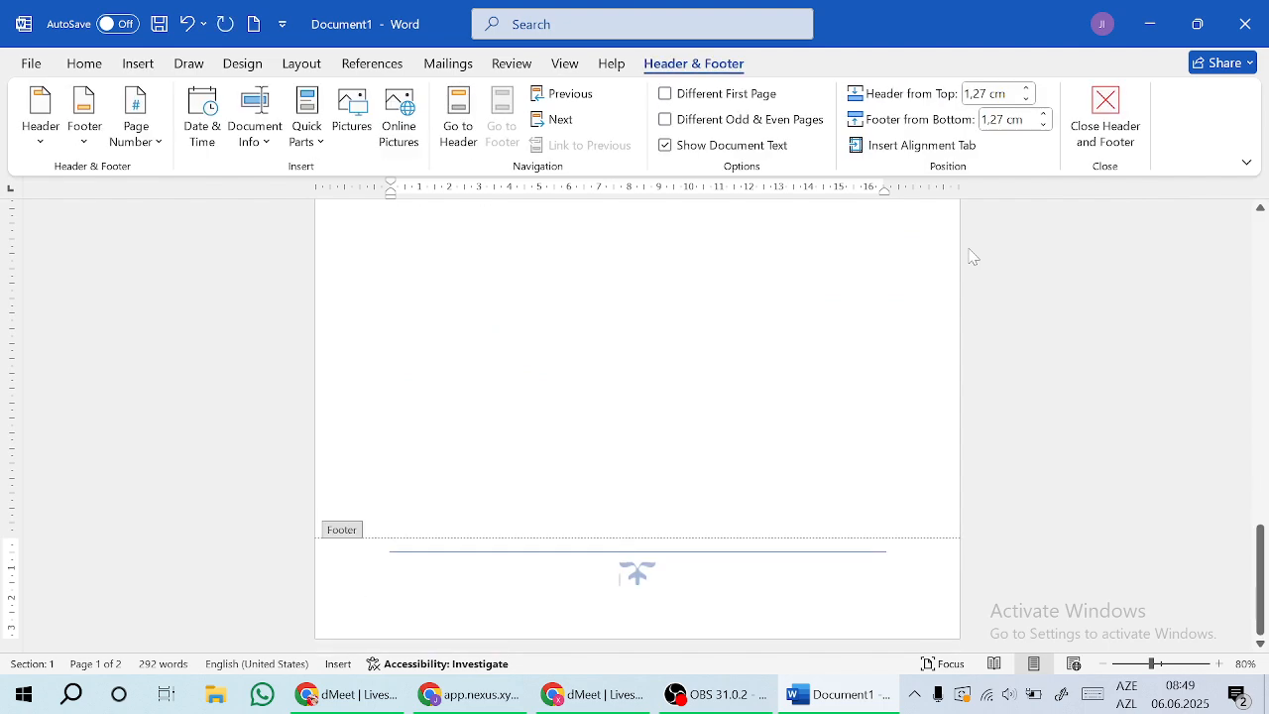
pyautogui.click(1104, 117)
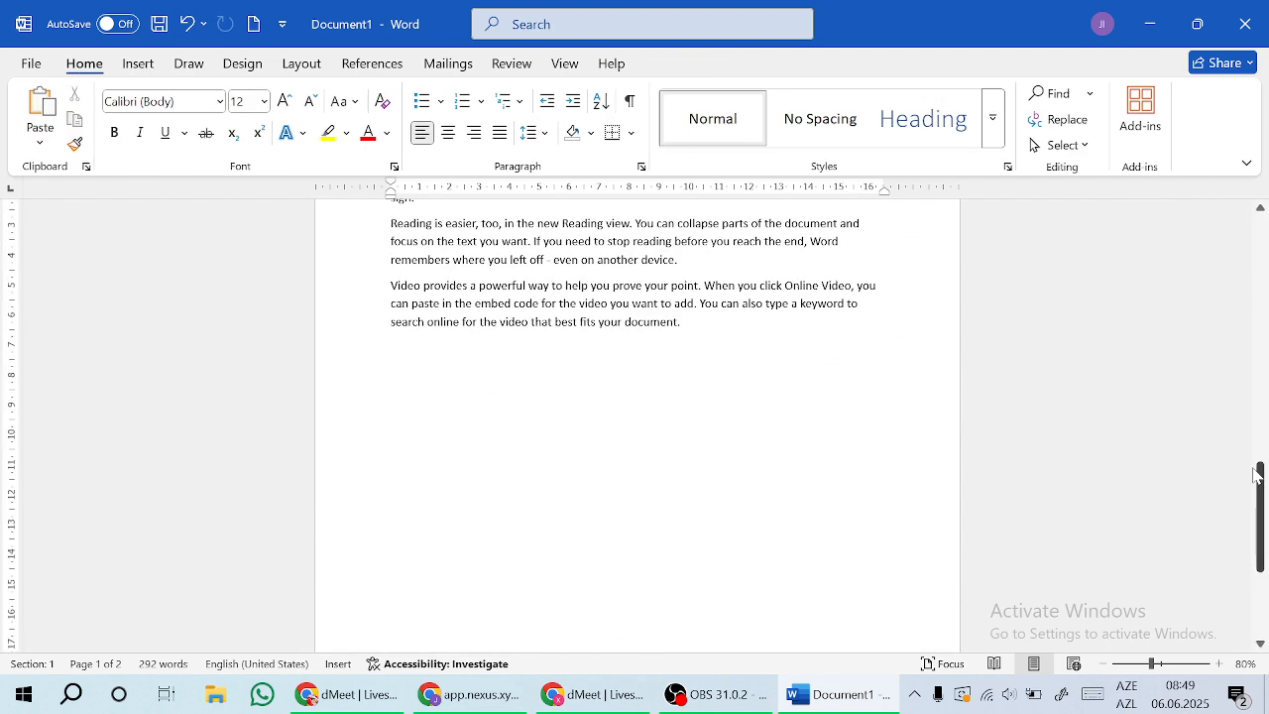
pyautogui.moveTo(1257, 474); pyautogui.dragTo(1266, 231)
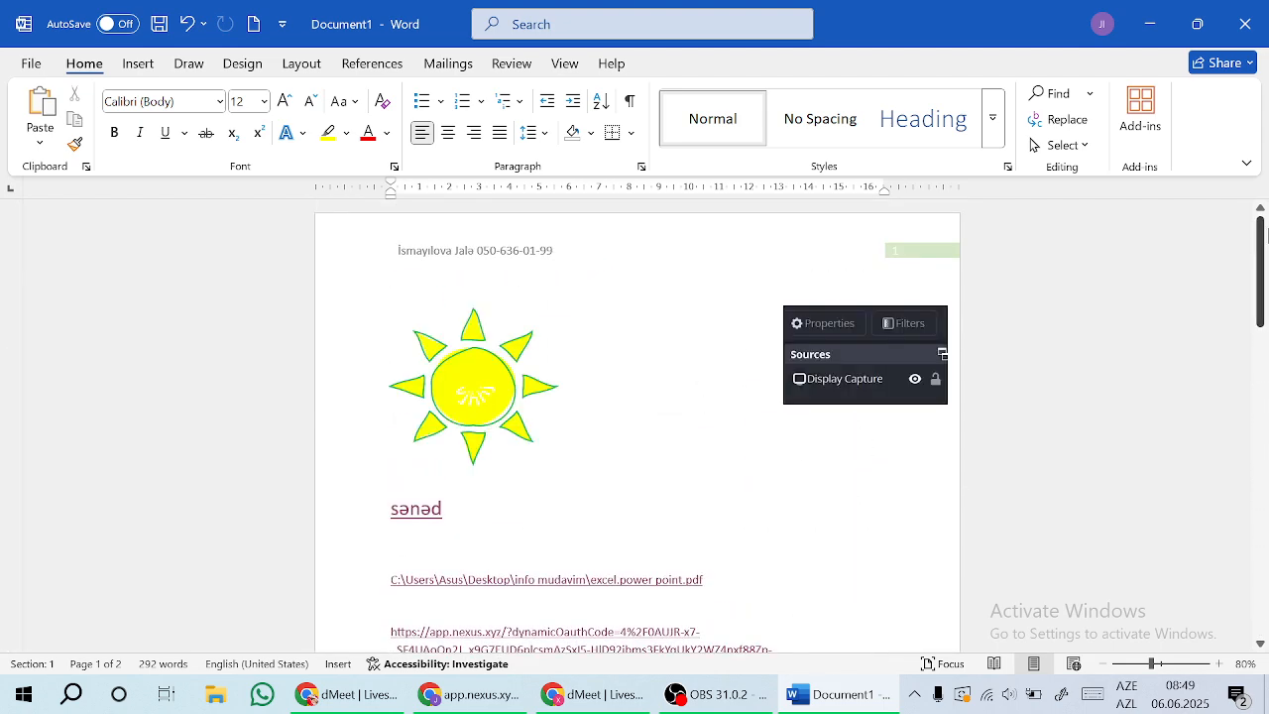
# Step: Open page one's header and turn on Different First Page
pyautogui.click(603, 245)
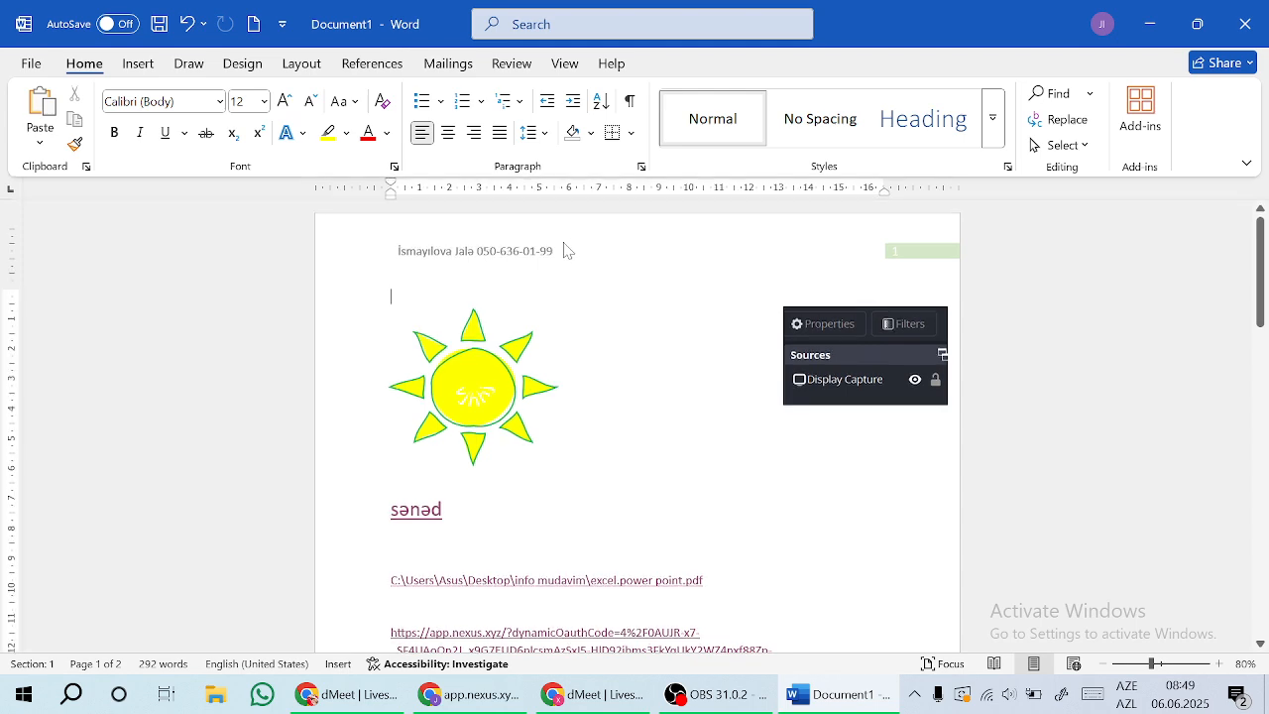
pyautogui.doubleClick(567, 251)
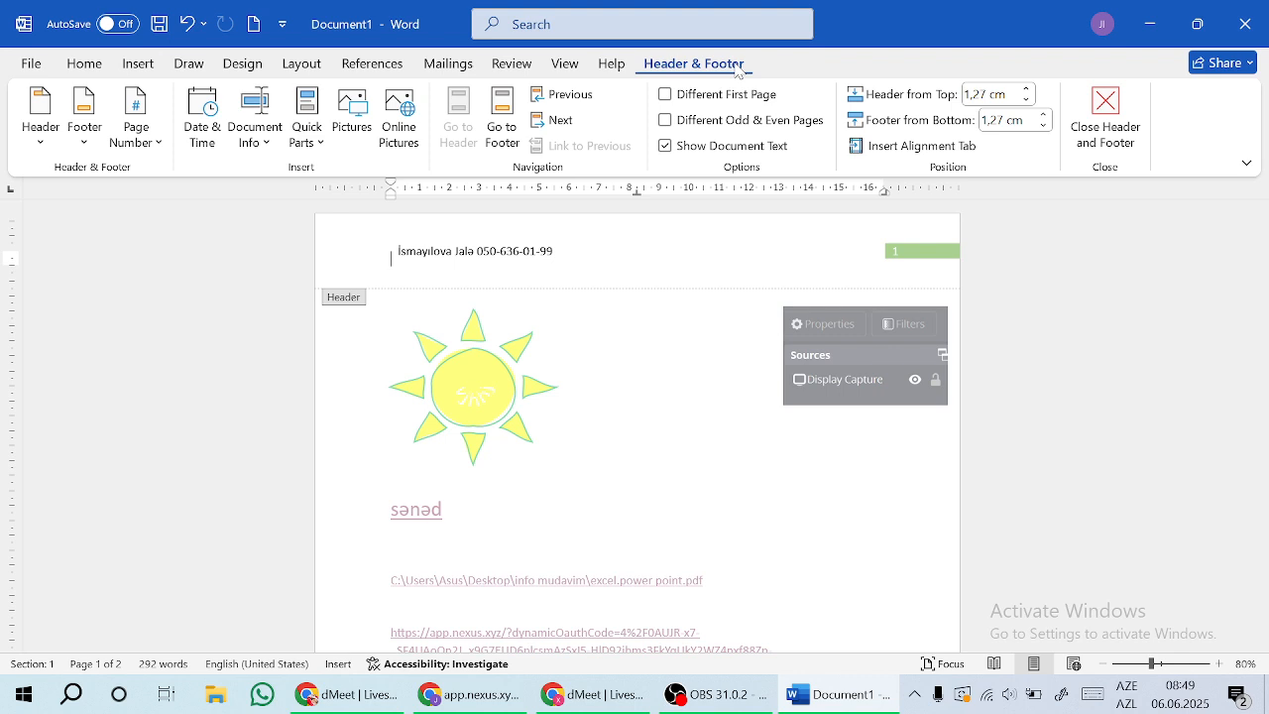
pyautogui.click(666, 94)
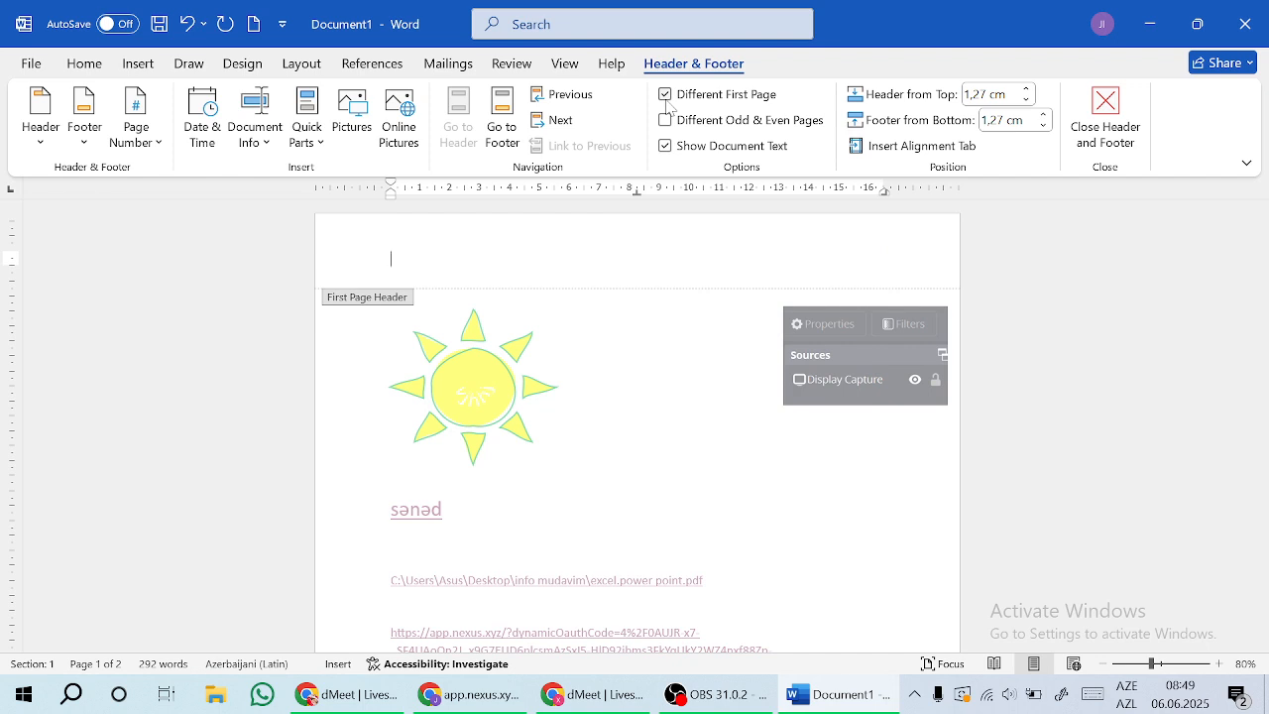
# Step: Give page one a Facet (Odd Page) header with its blue corner page number, then close editing
pyautogui.click(41, 139)
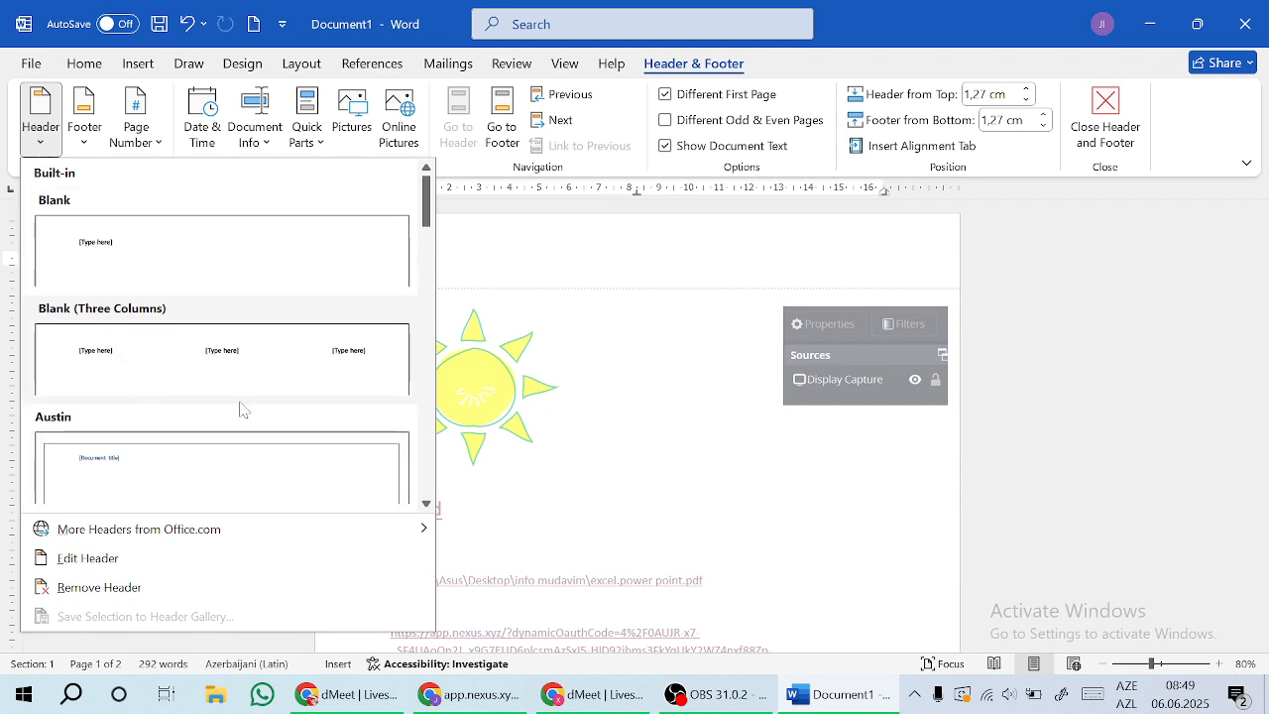
pyautogui.scroll(-5, 430, 464)
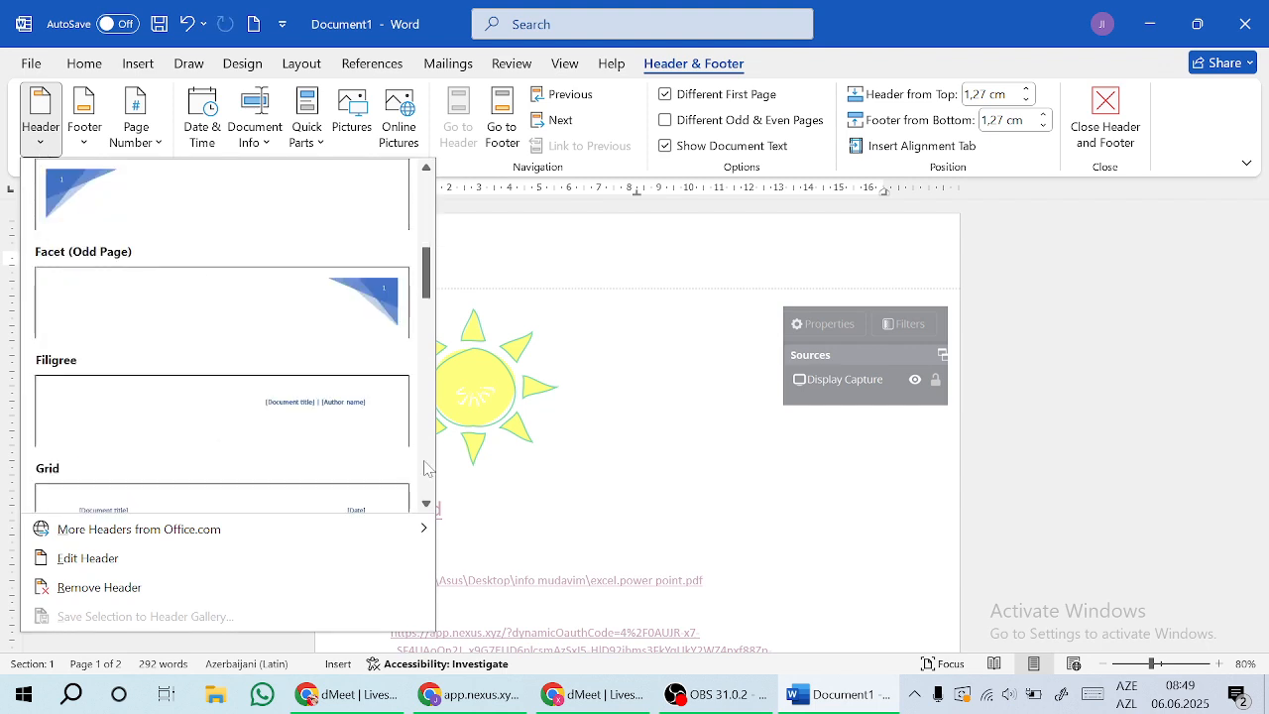
pyautogui.click(367, 321)
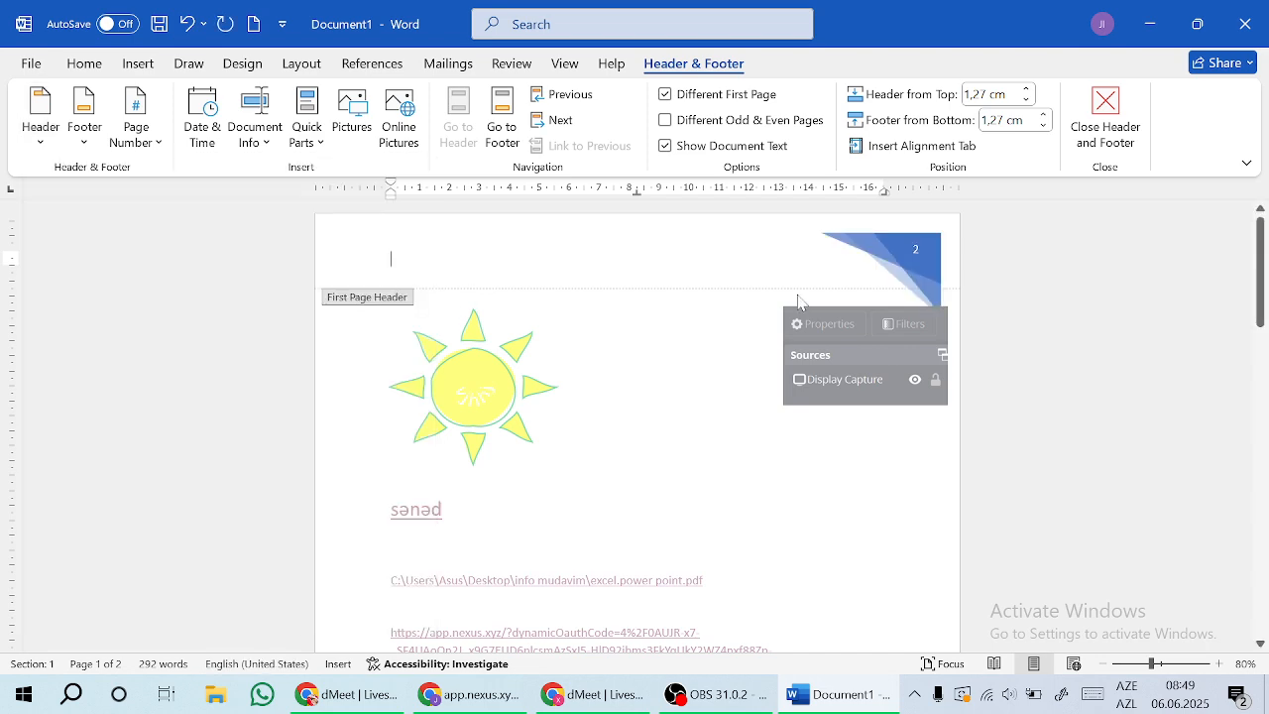
pyautogui.click(1107, 119)
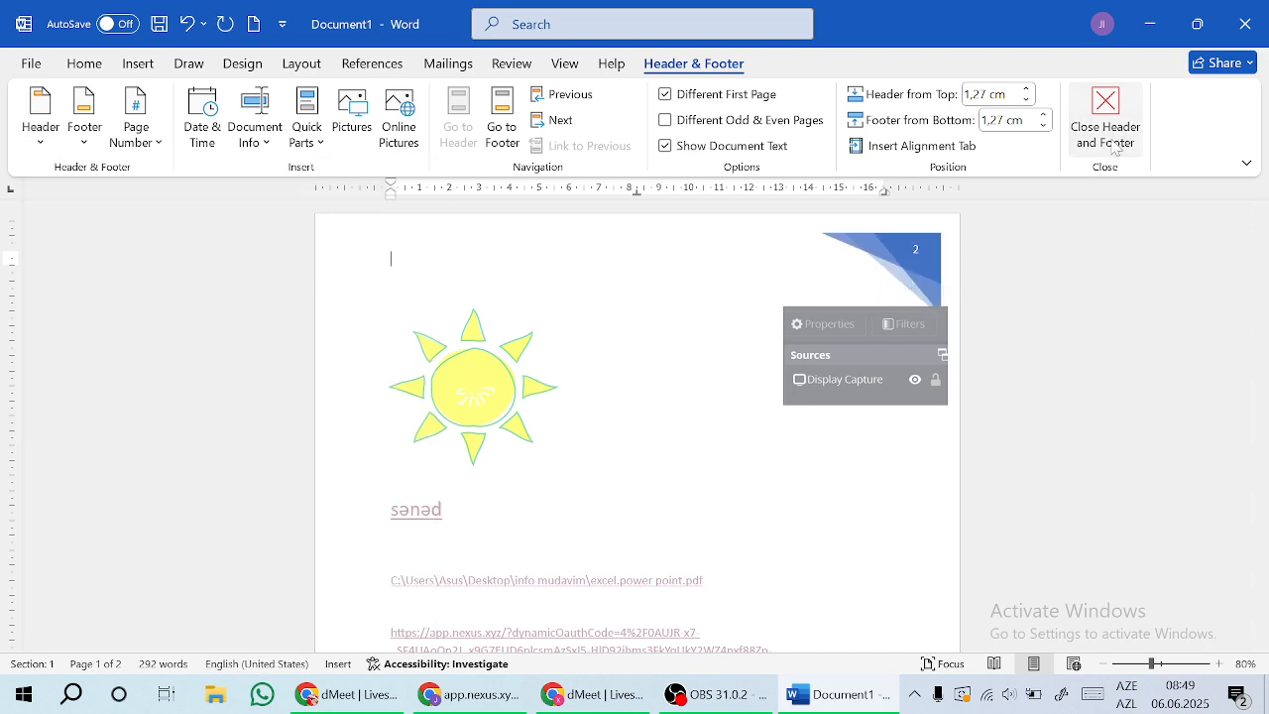
pyautogui.moveTo(1265, 267); pyautogui.dragTo(1261, 230)
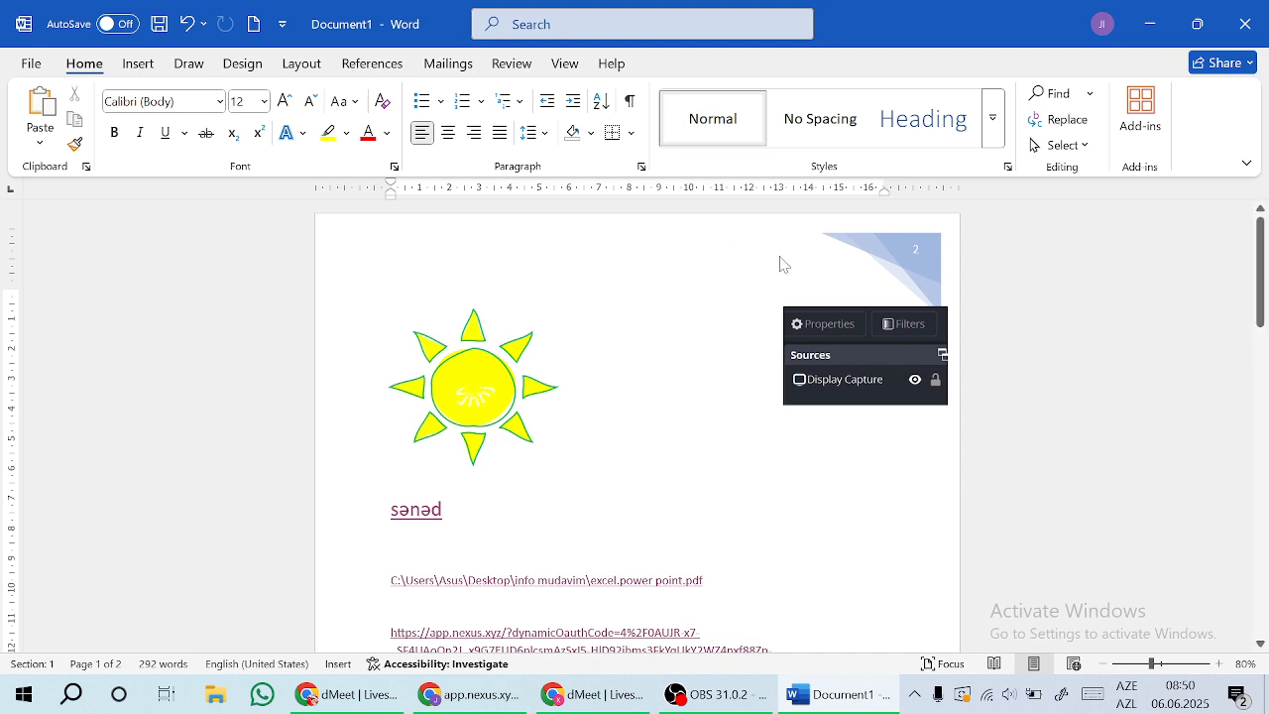
# Step: Undo the Facet page-number graphic so page one shows the shared name-and-phone header
pyautogui.hotkey('ctrl', 'z')
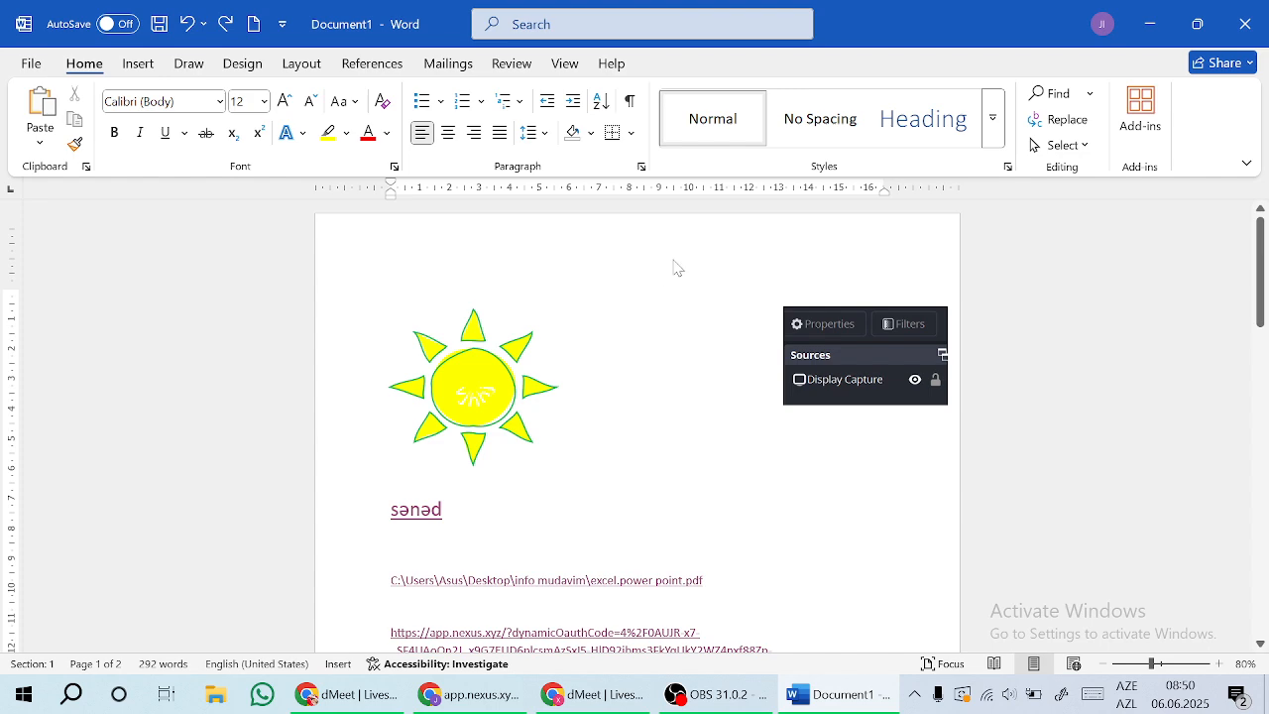
pyautogui.doubleClick(592, 245)
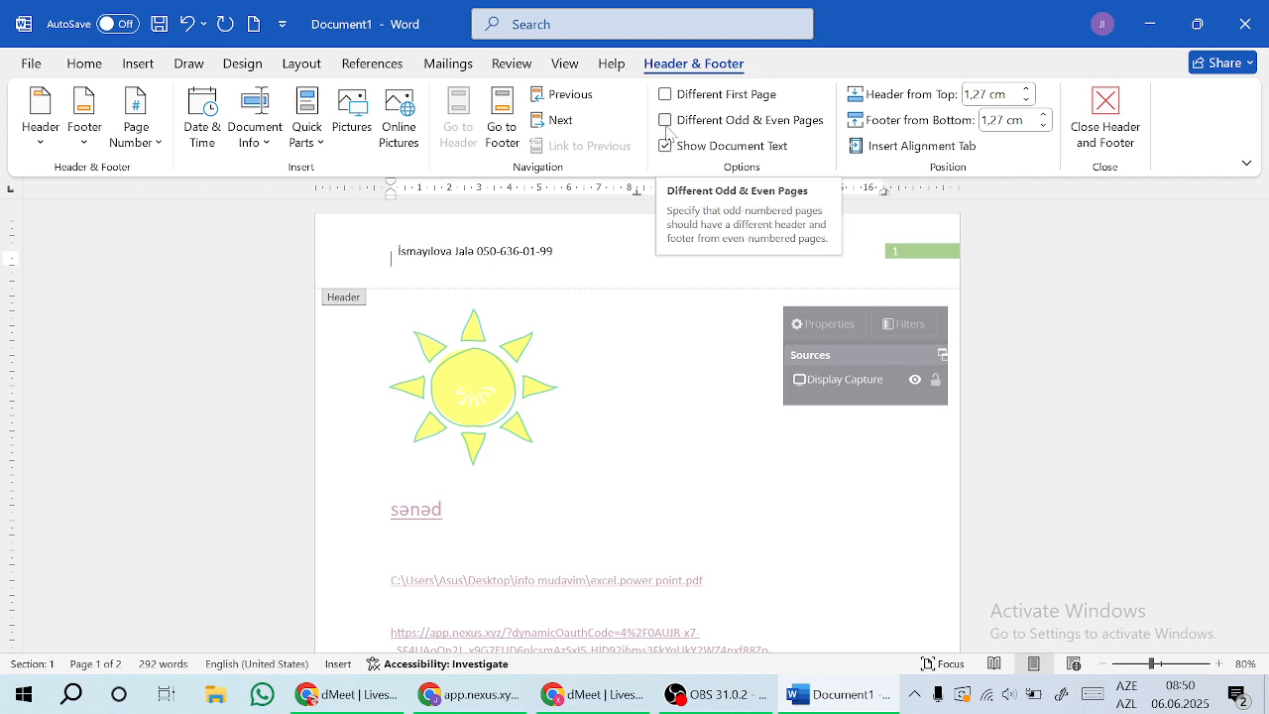
pyautogui.click(1105, 114)
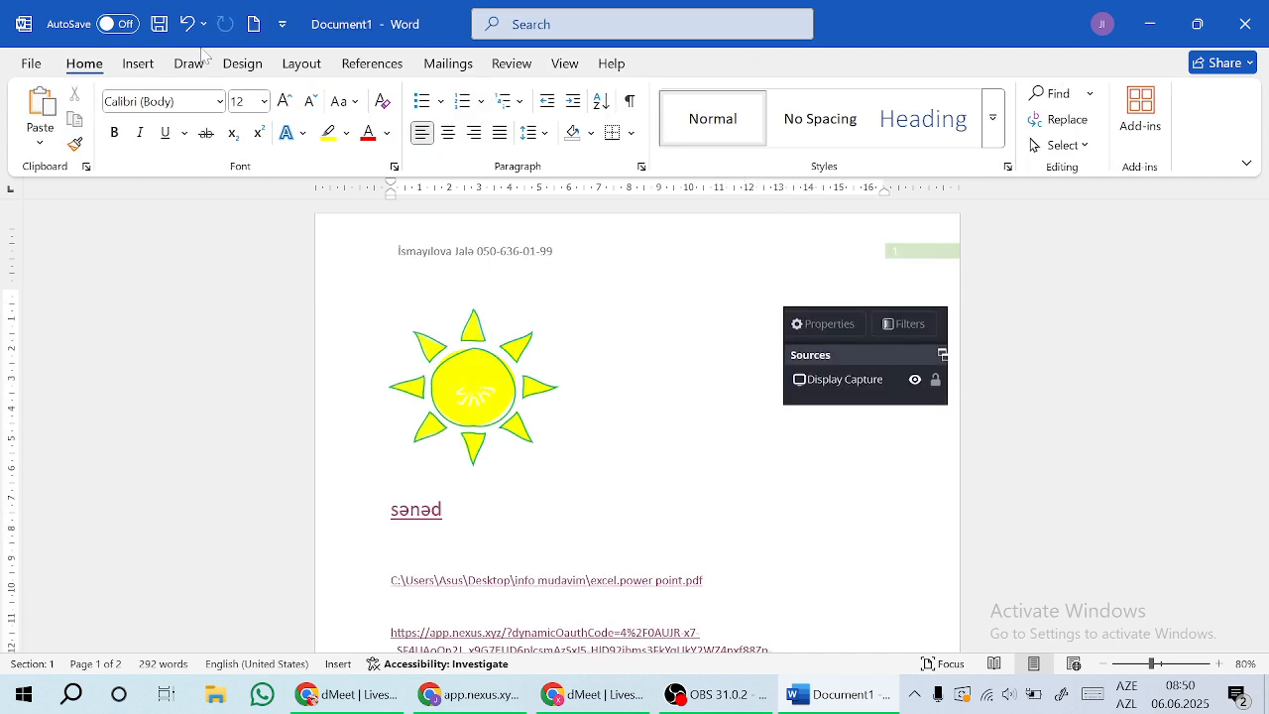
pyautogui.click(139, 65)
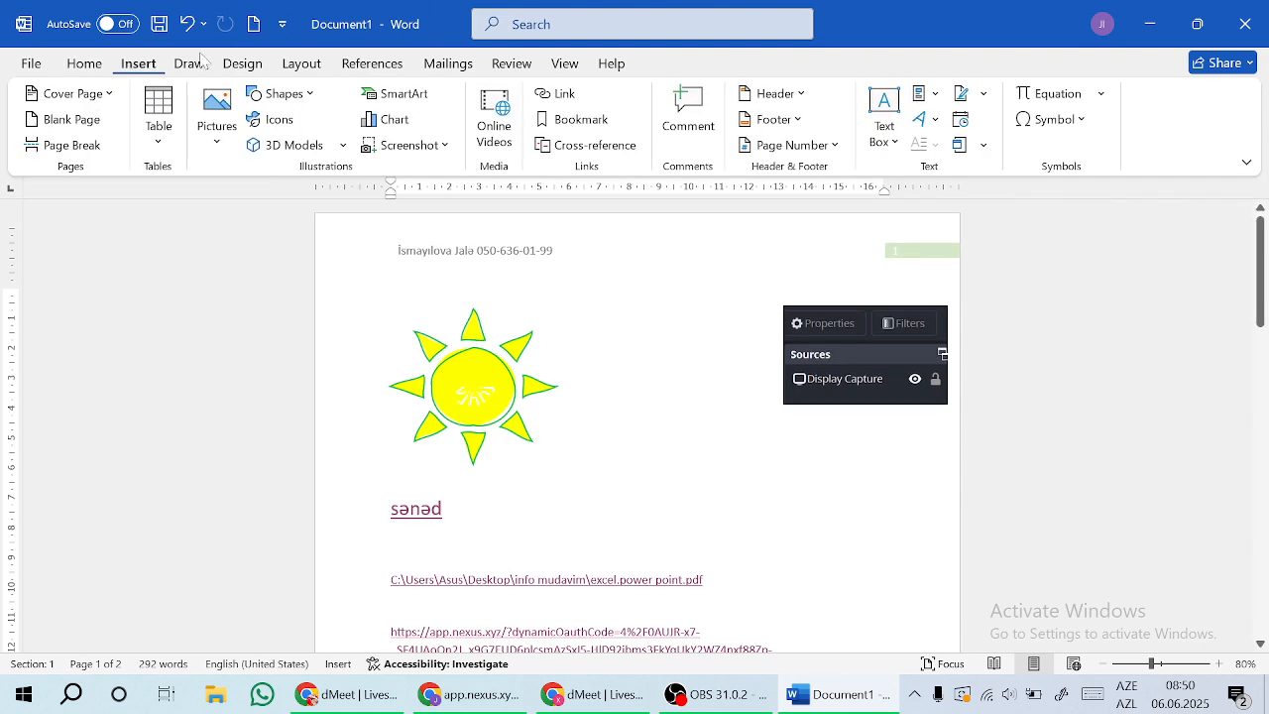
# Step: Remove both the header and the footer from the document
pyautogui.click(800, 95)
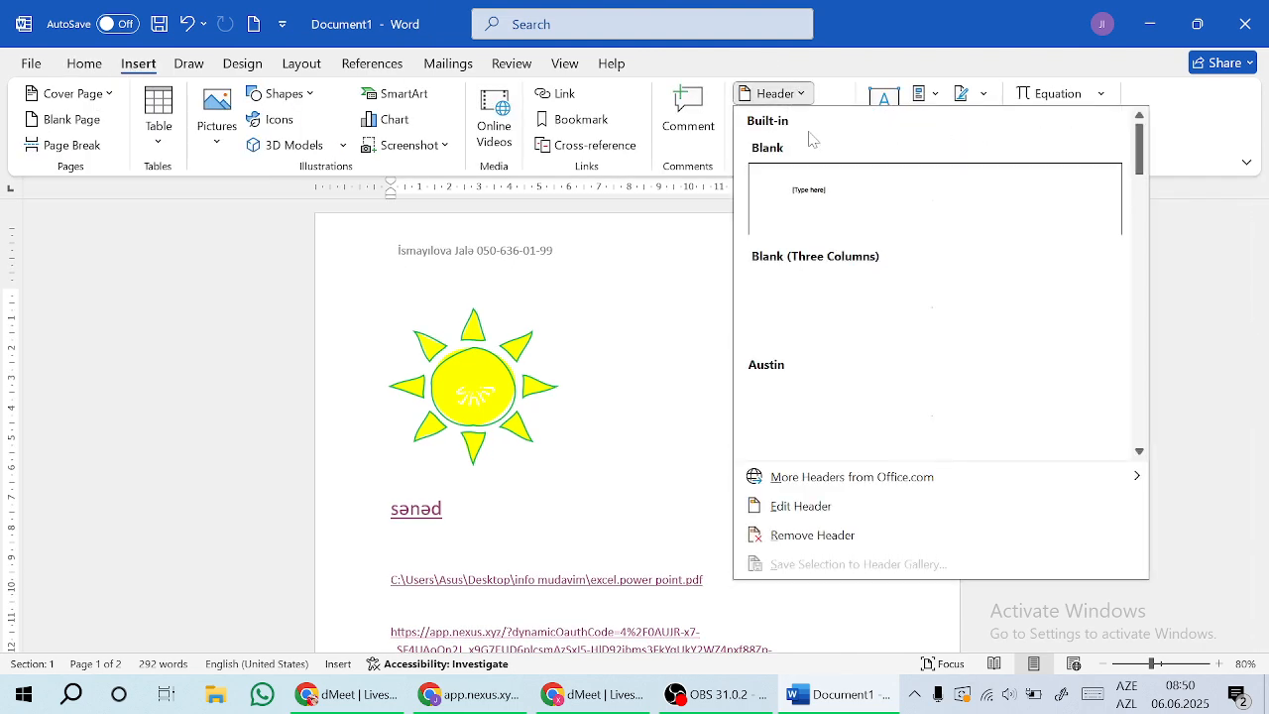
pyautogui.click(813, 536)
pyautogui.click(804, 118)
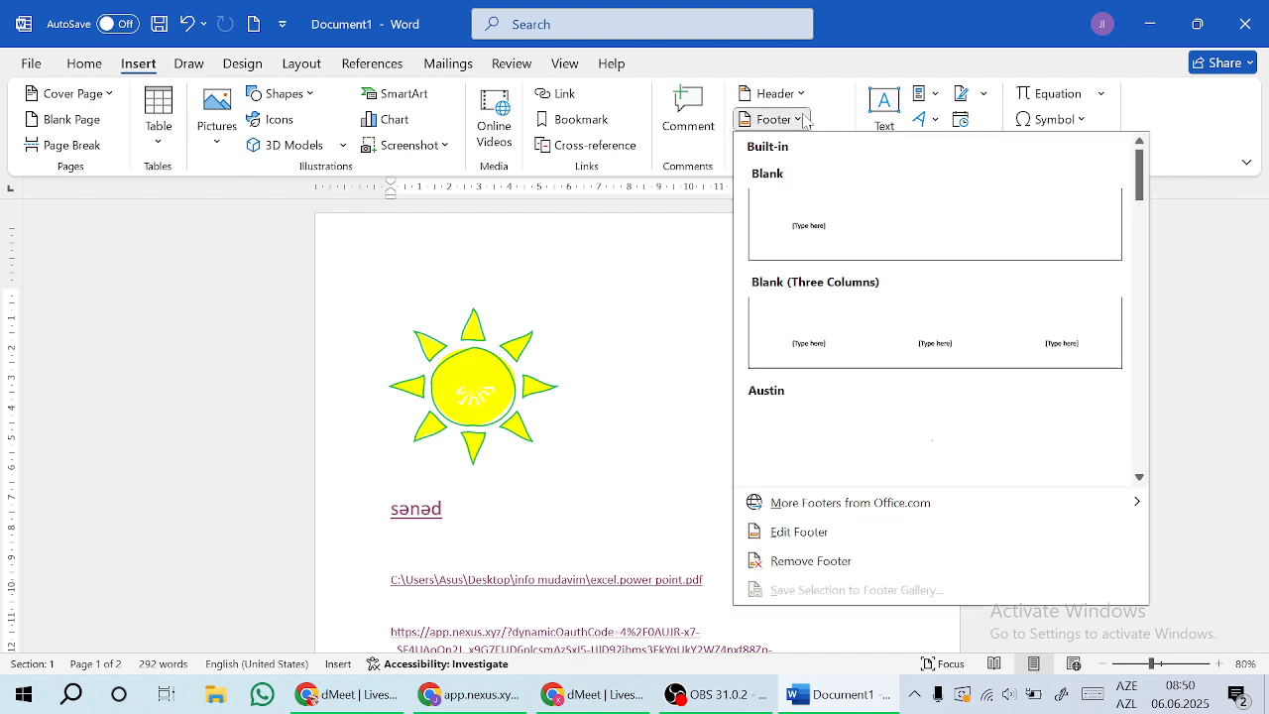
pyautogui.click(823, 561)
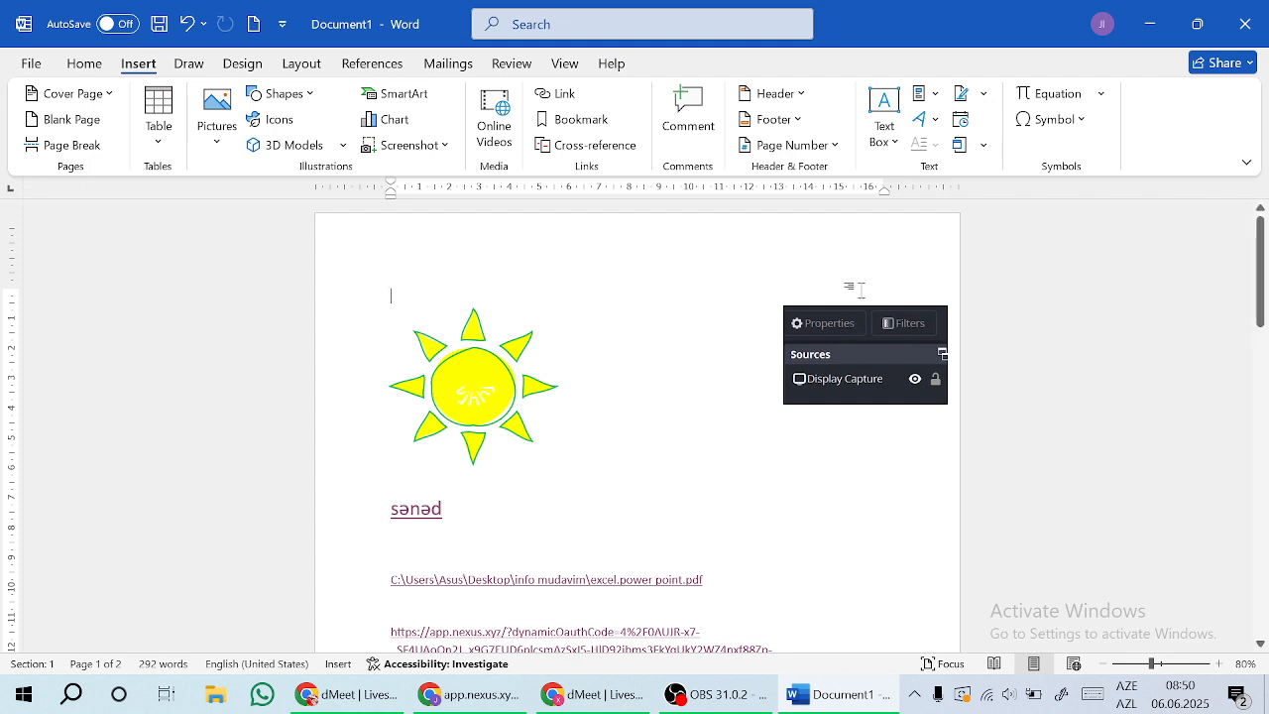
# Step: Add a centred Plain Number 2 page number at the bottom of the page
pyautogui.click(830, 147)
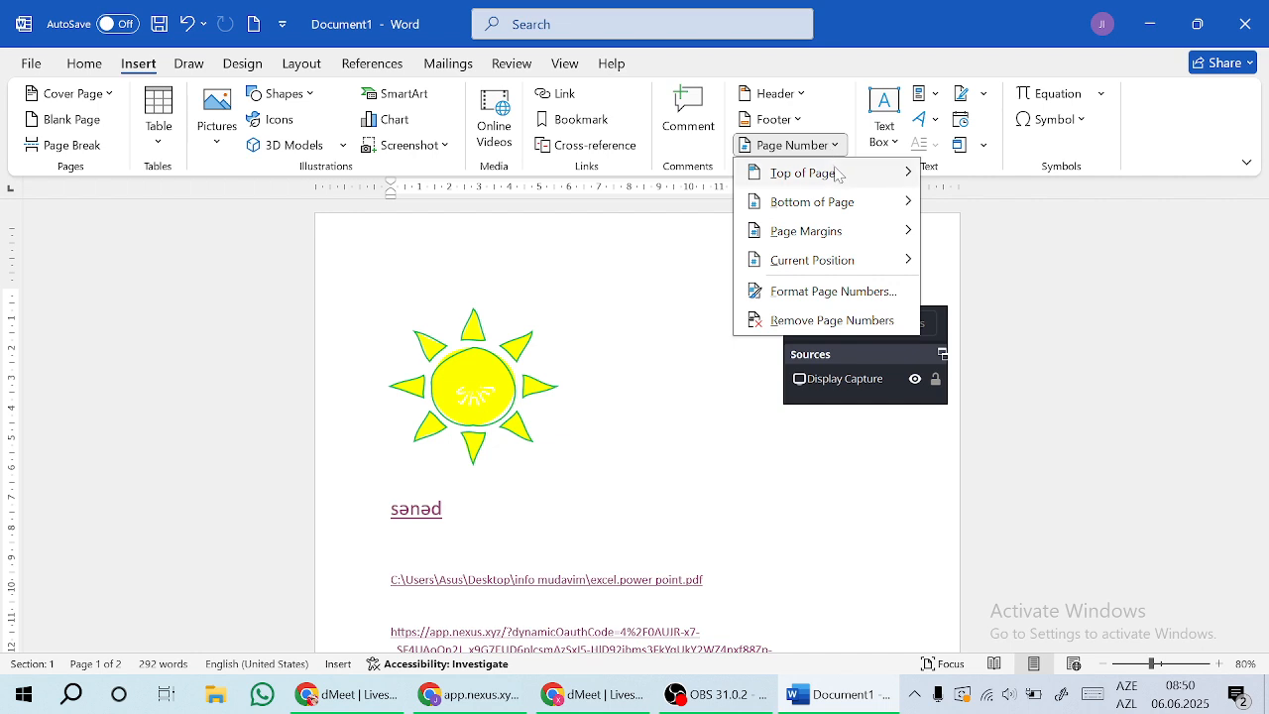
pyautogui.moveTo(838, 174)
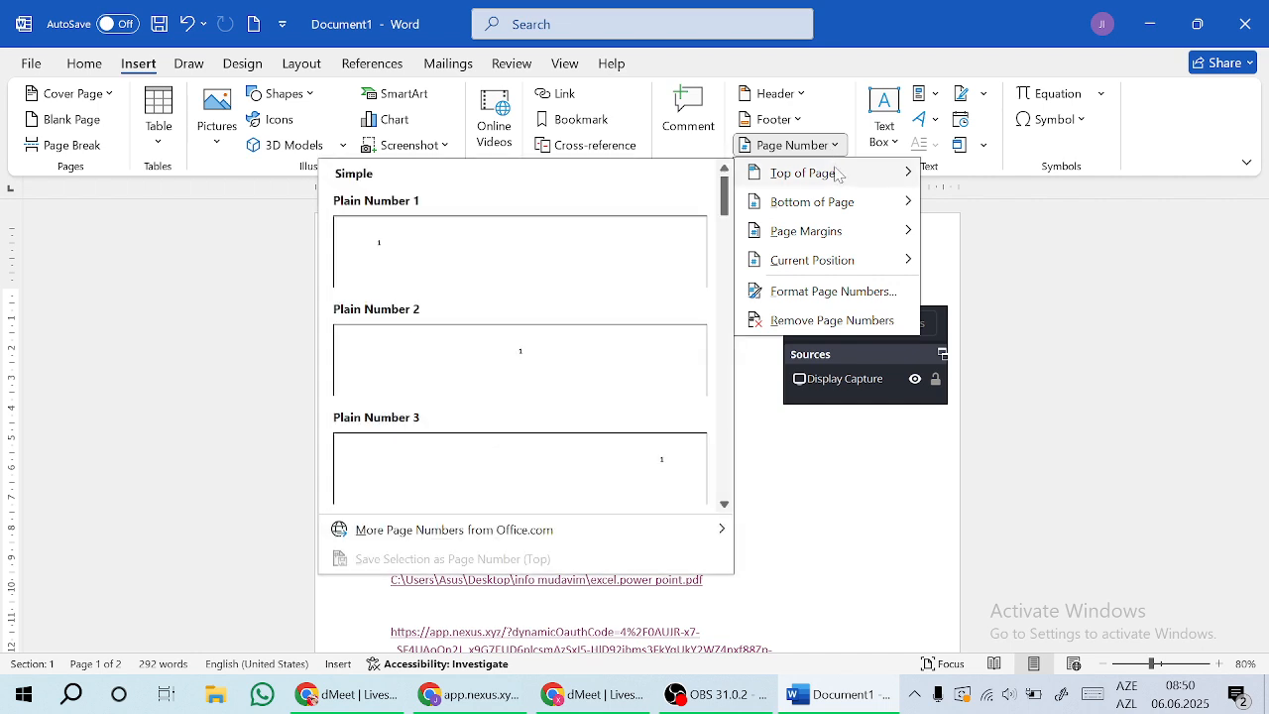
pyautogui.moveTo(768, 208)
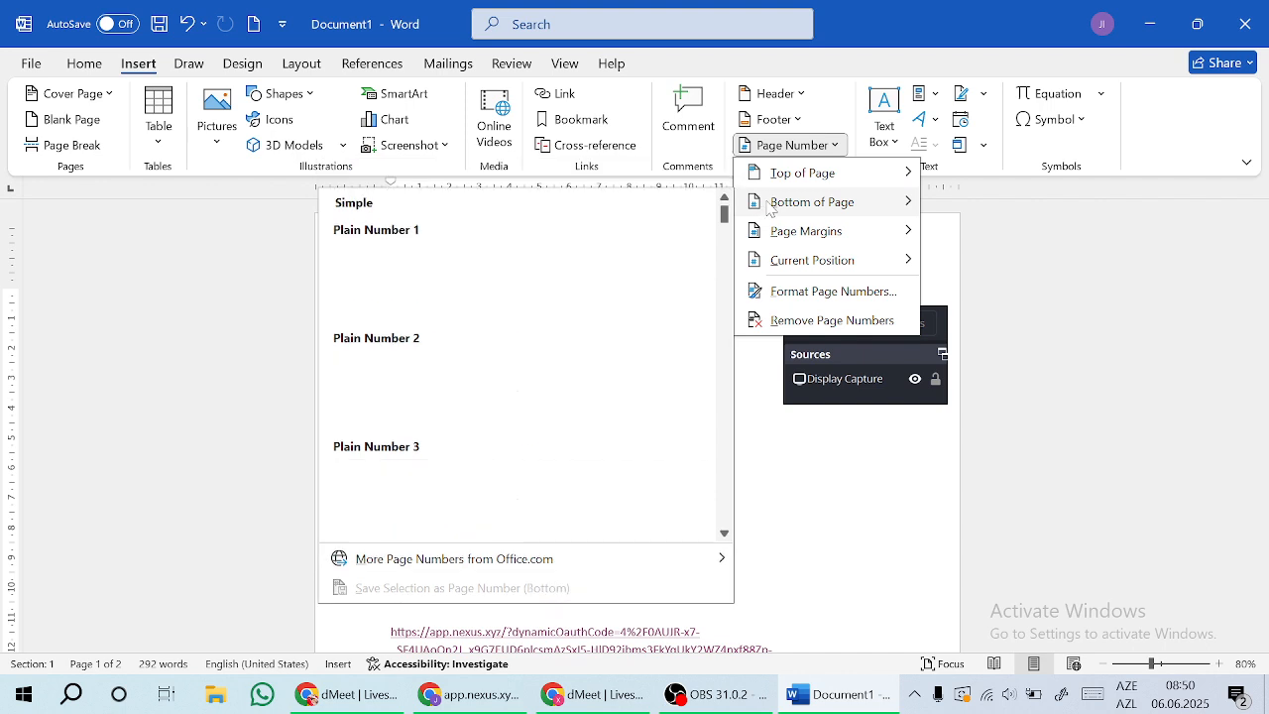
pyautogui.moveTo(767, 240)
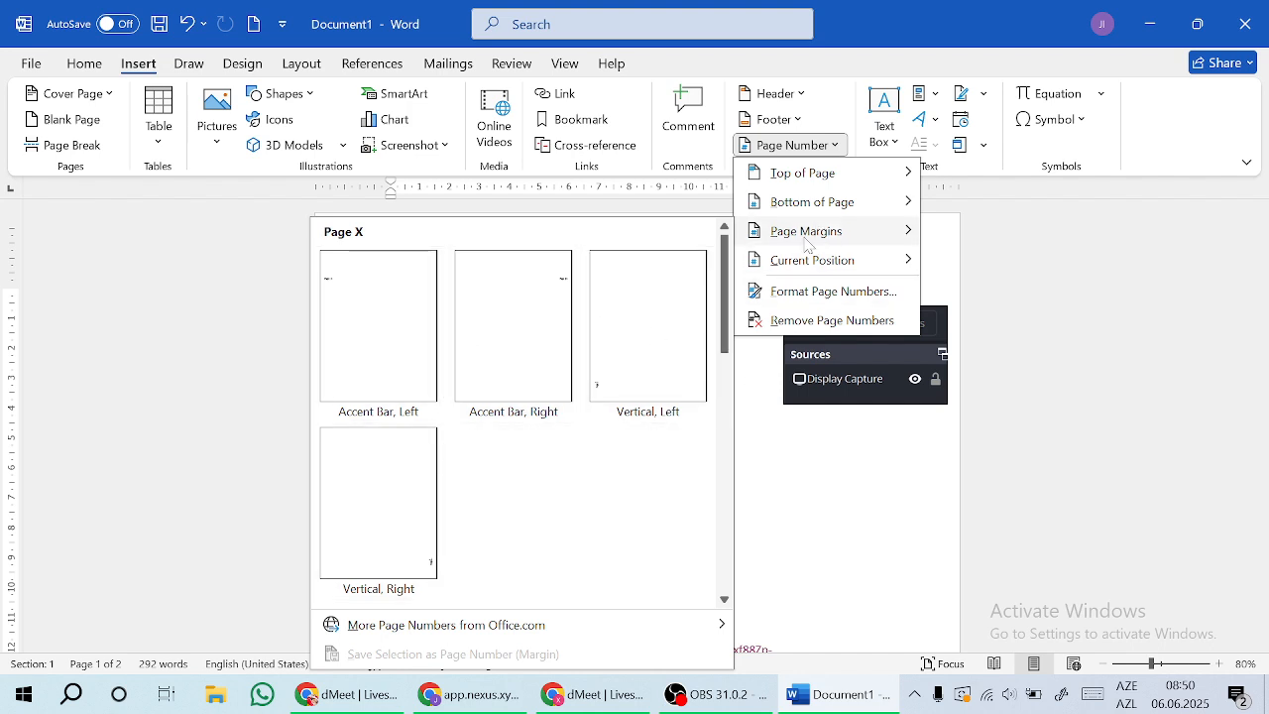
pyautogui.moveTo(814, 260)
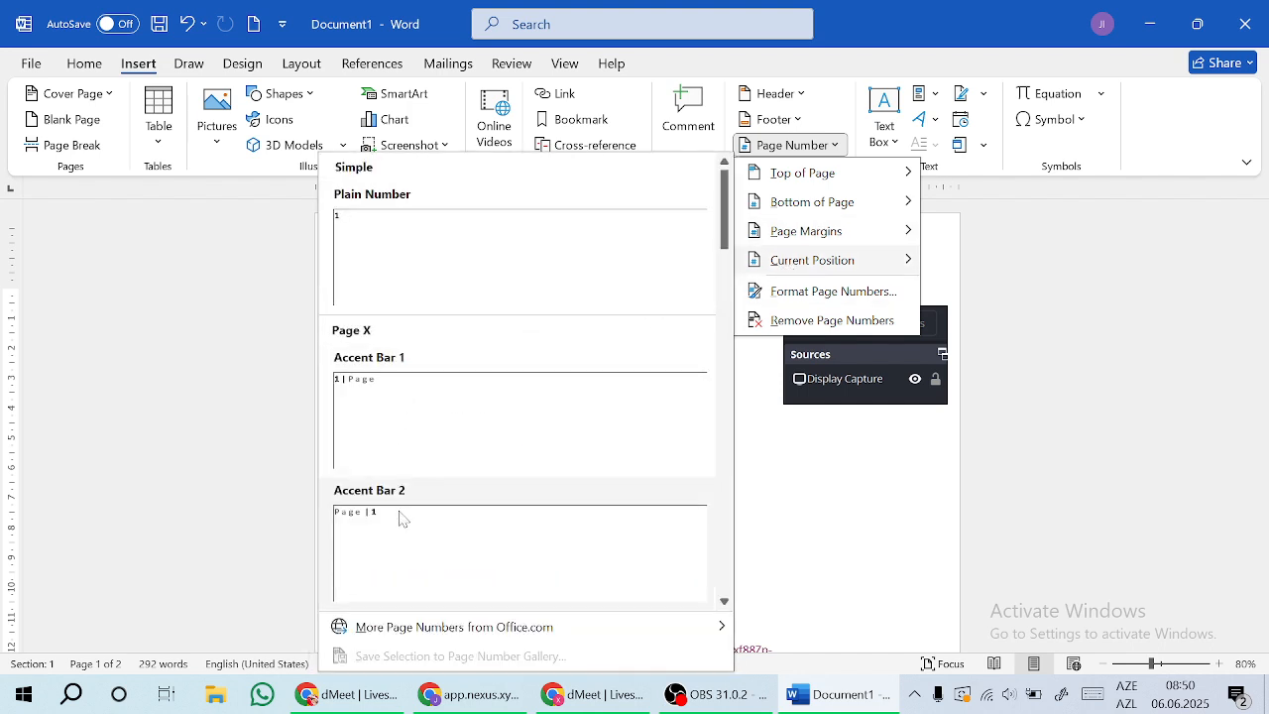
pyautogui.scroll(-3, 723, 376)
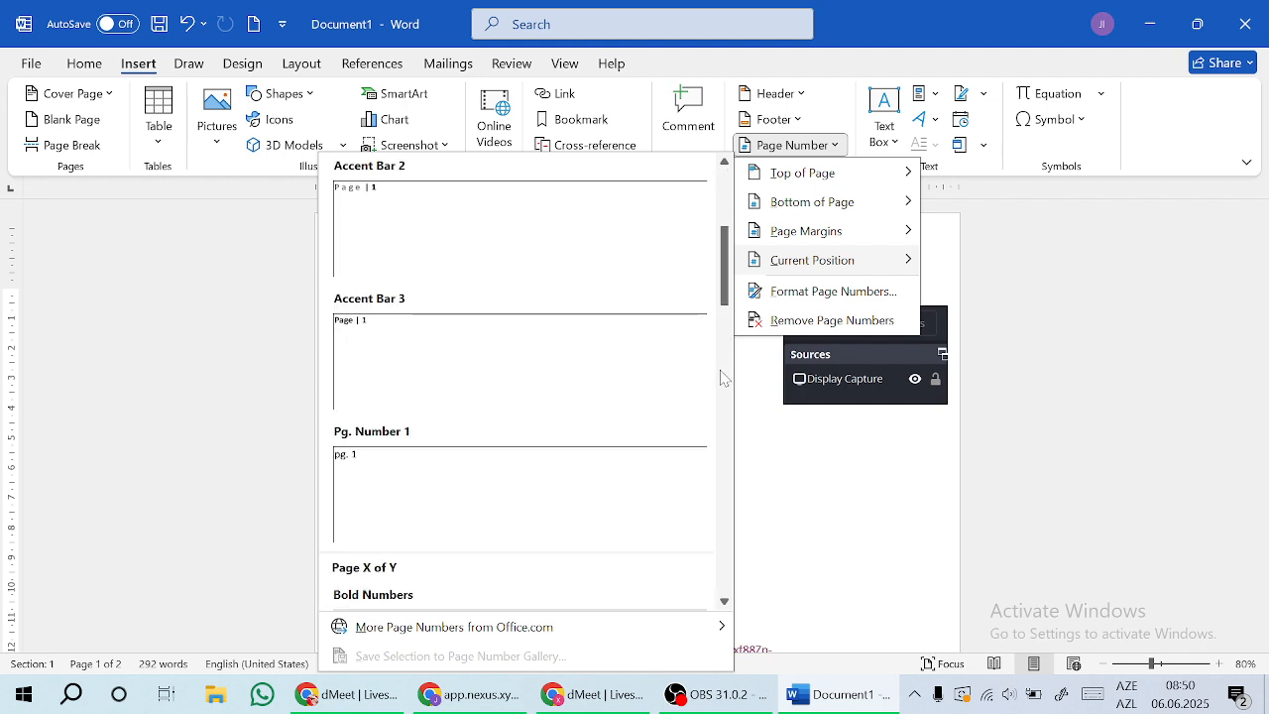
pyautogui.moveTo(793, 203)
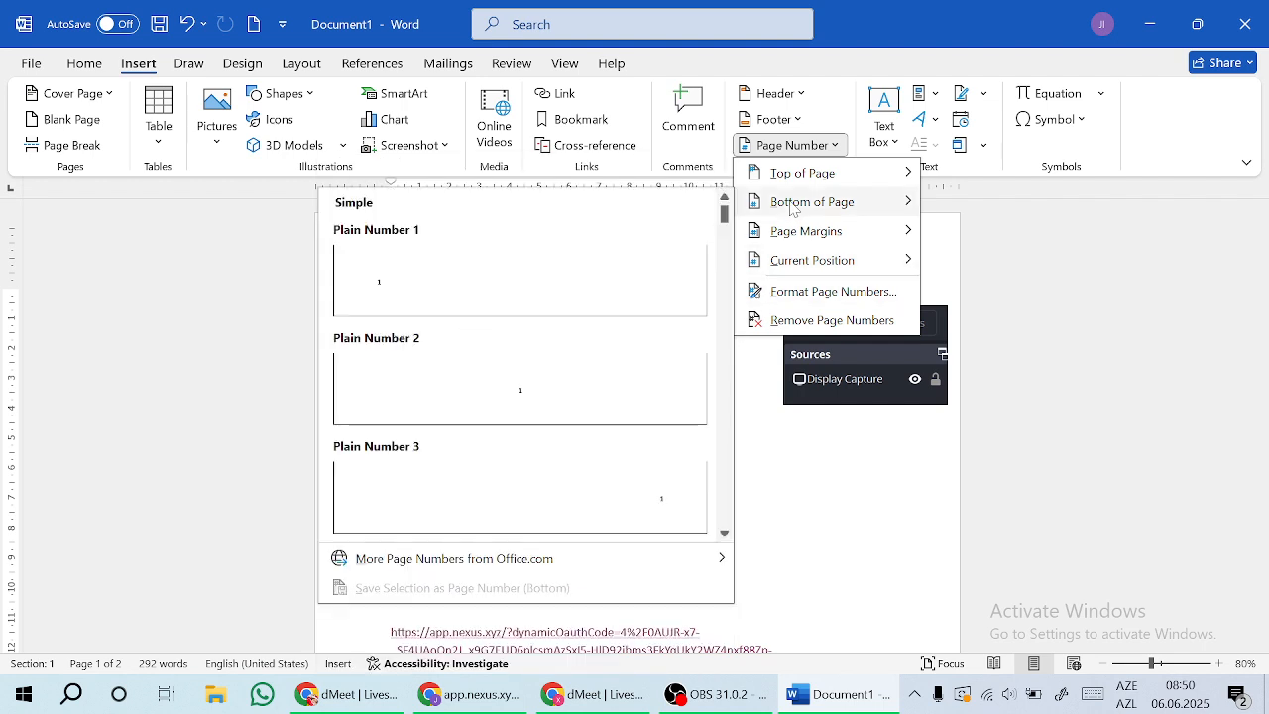
pyautogui.click(552, 390)
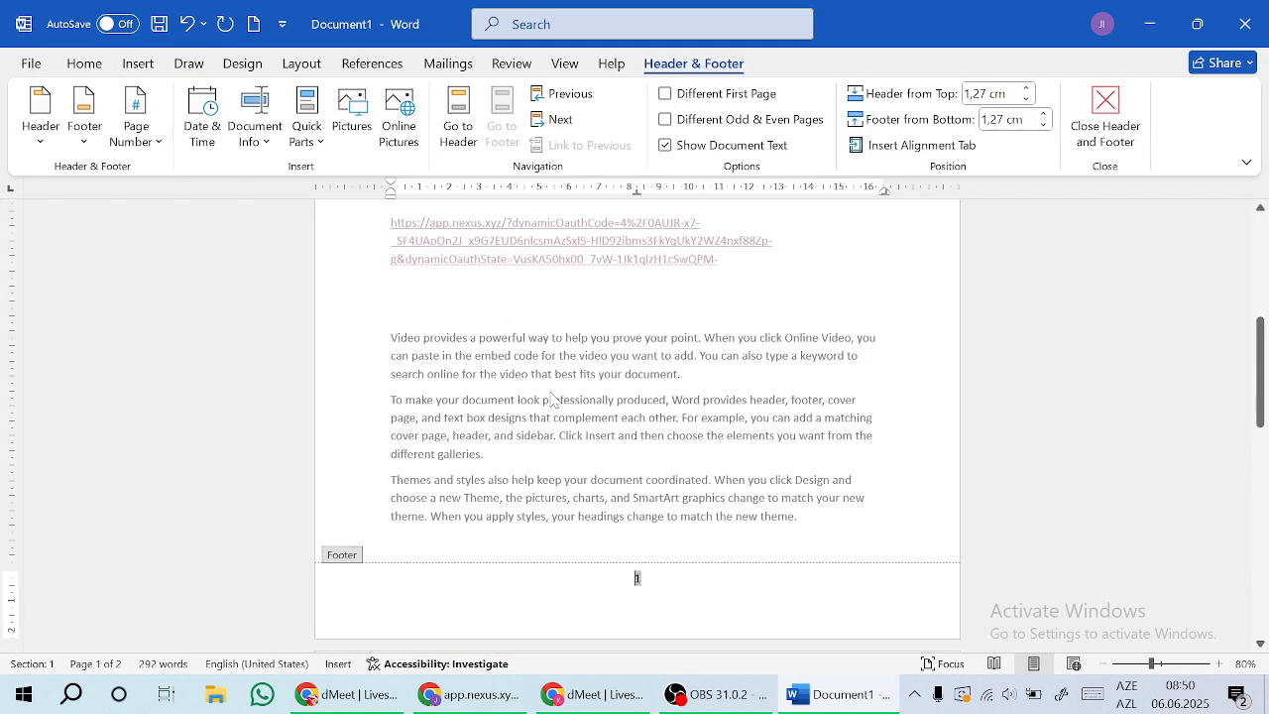
# Step: Close footer editing and scroll to confirm page number 1 below the body text
pyautogui.click(1106, 117)
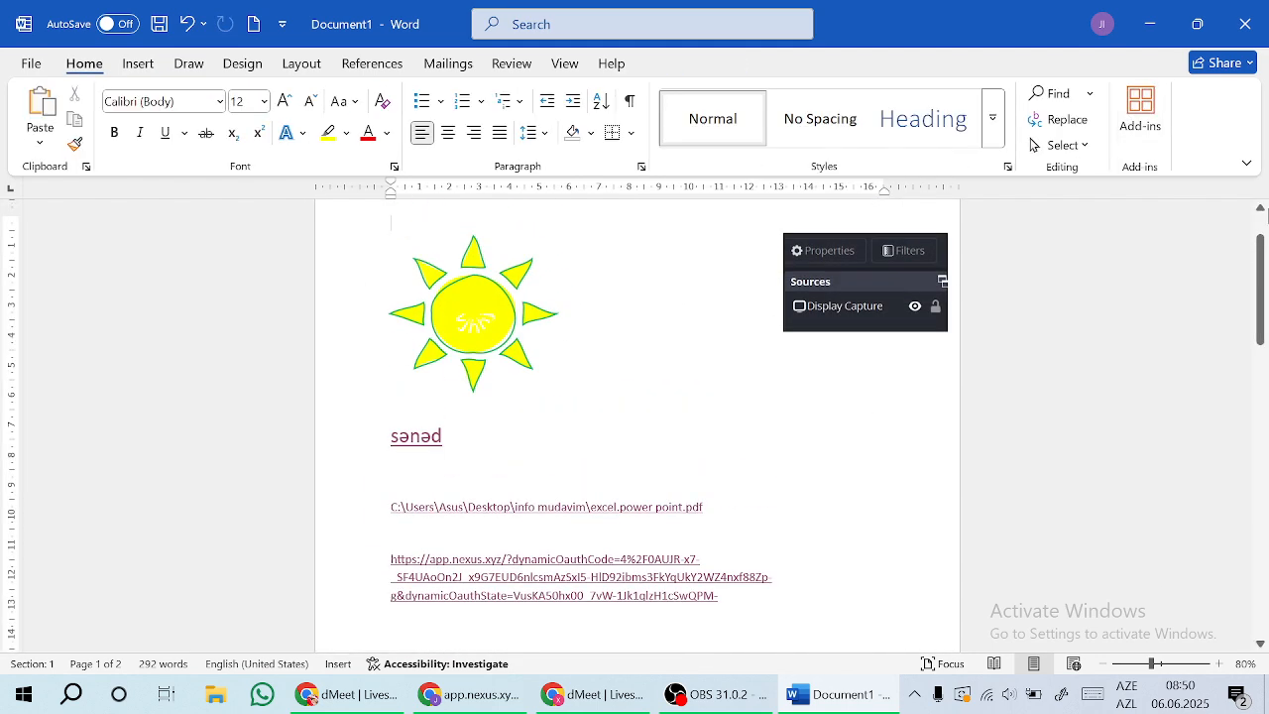
pyautogui.moveTo(1255, 266); pyautogui.dragTo(1266, 349)
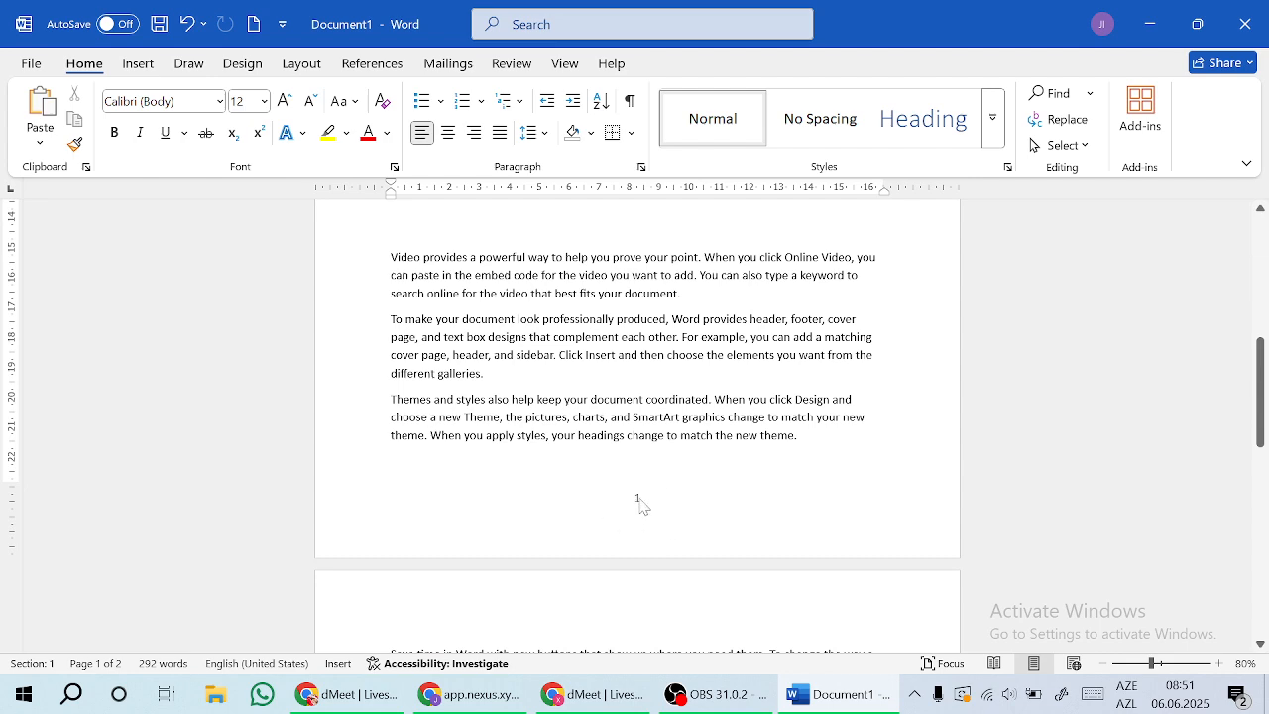
pyautogui.click(137, 63)
# Step: Set page numbering to start at 3 in the Page Number Format dialog
pyautogui.click(829, 145)
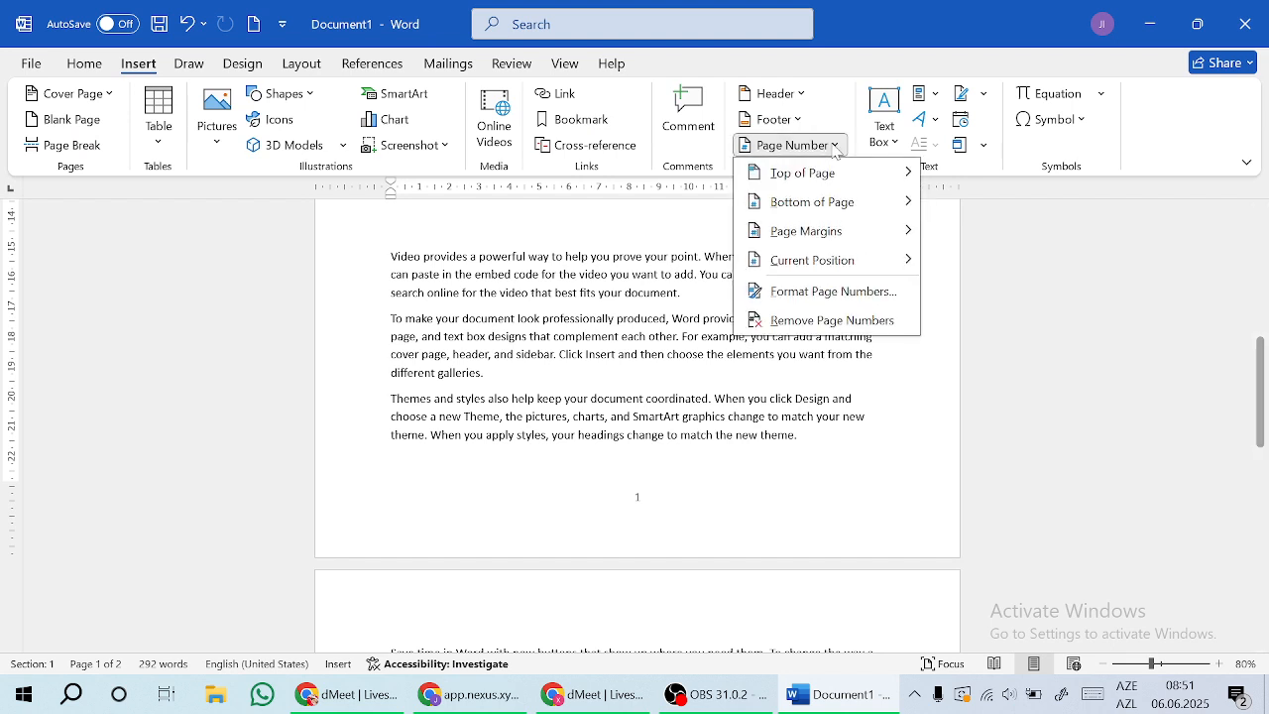
pyautogui.click(833, 291)
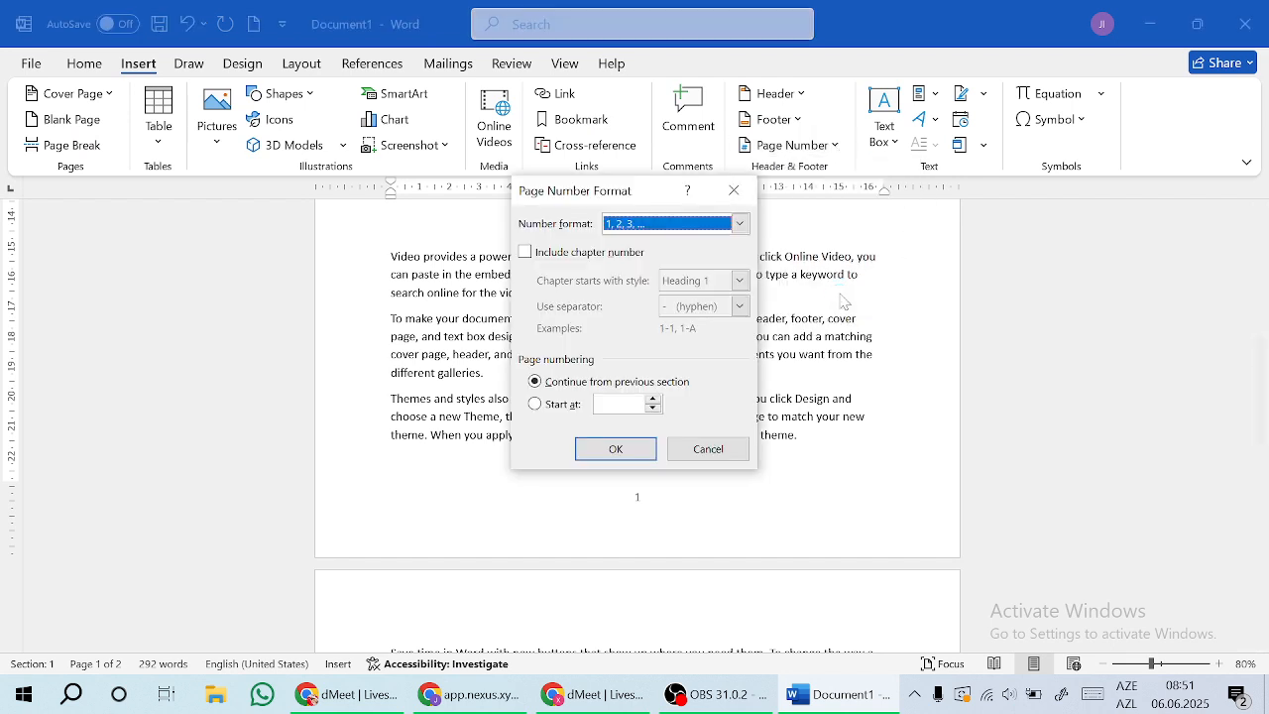
pyautogui.click(535, 405)
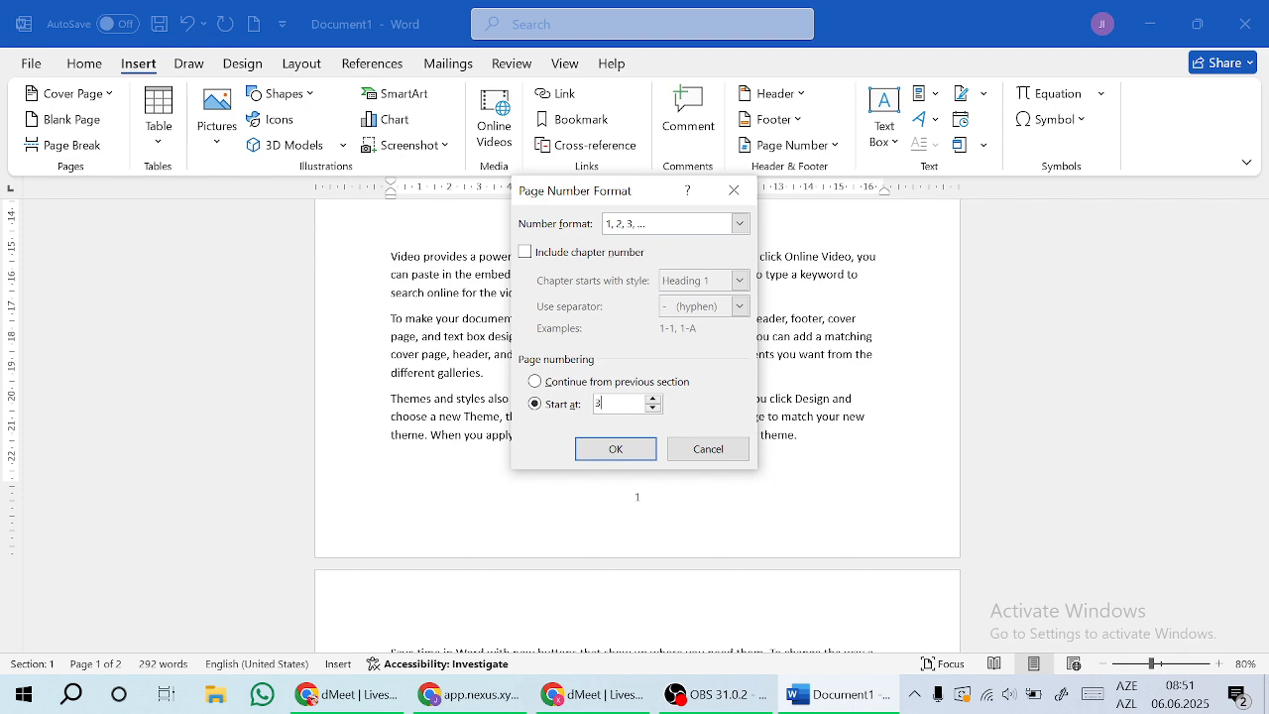
pyautogui.click(615, 448)
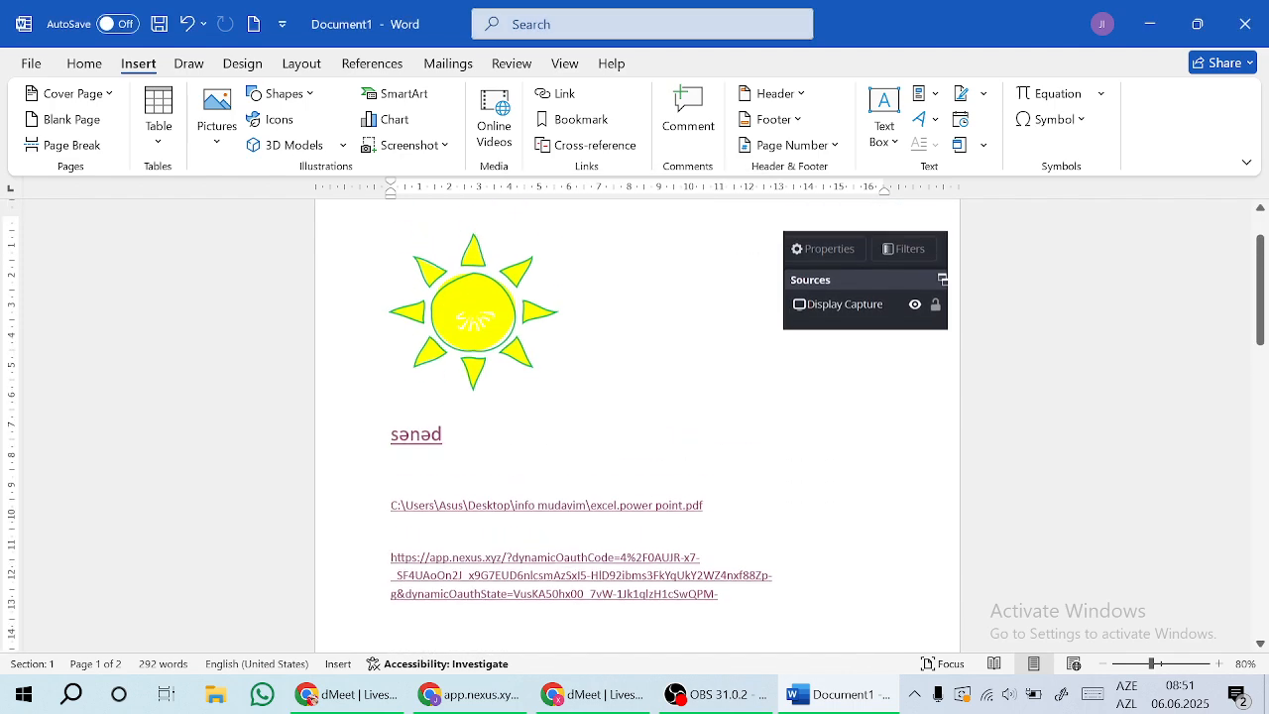
pyautogui.moveTo(1262, 275)
pyautogui.mouseDown()
pyautogui.moveTo(1262, 387)
pyautogui.moveTo(1262, 256)
pyautogui.mouseUp()
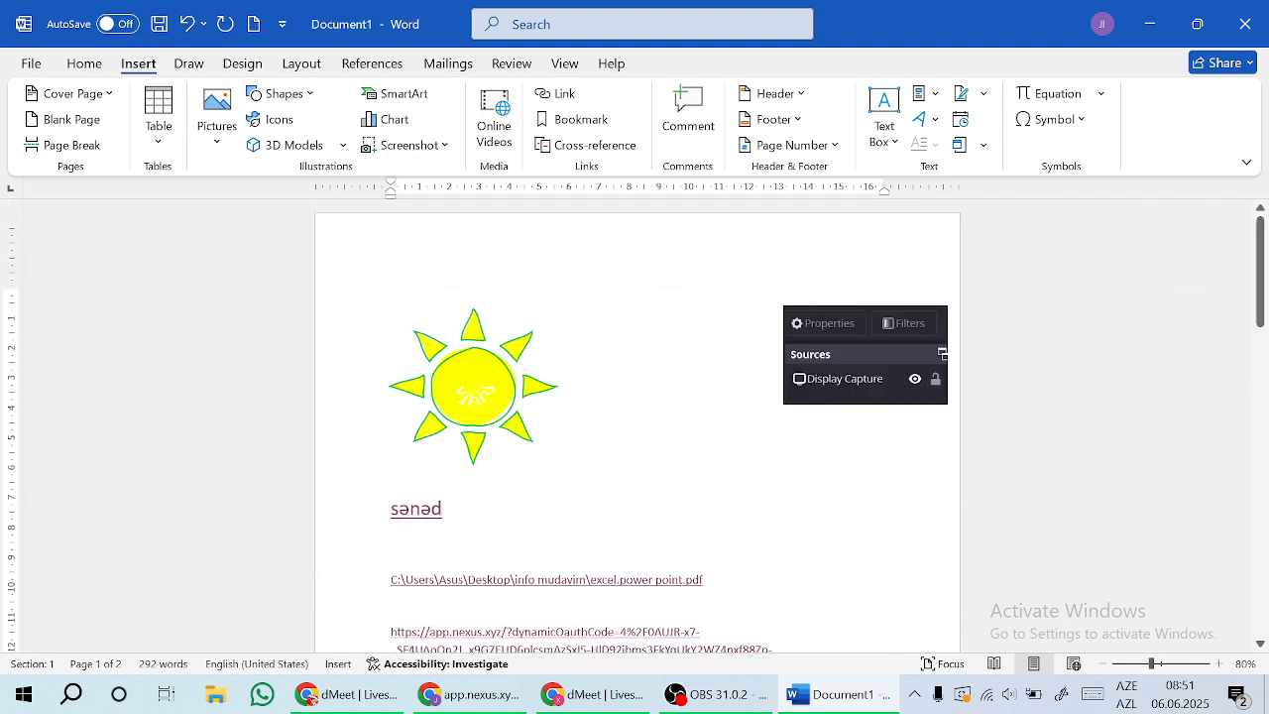
# Step: Switch page numbering back to continue from the previous section
pyautogui.click(793, 145)
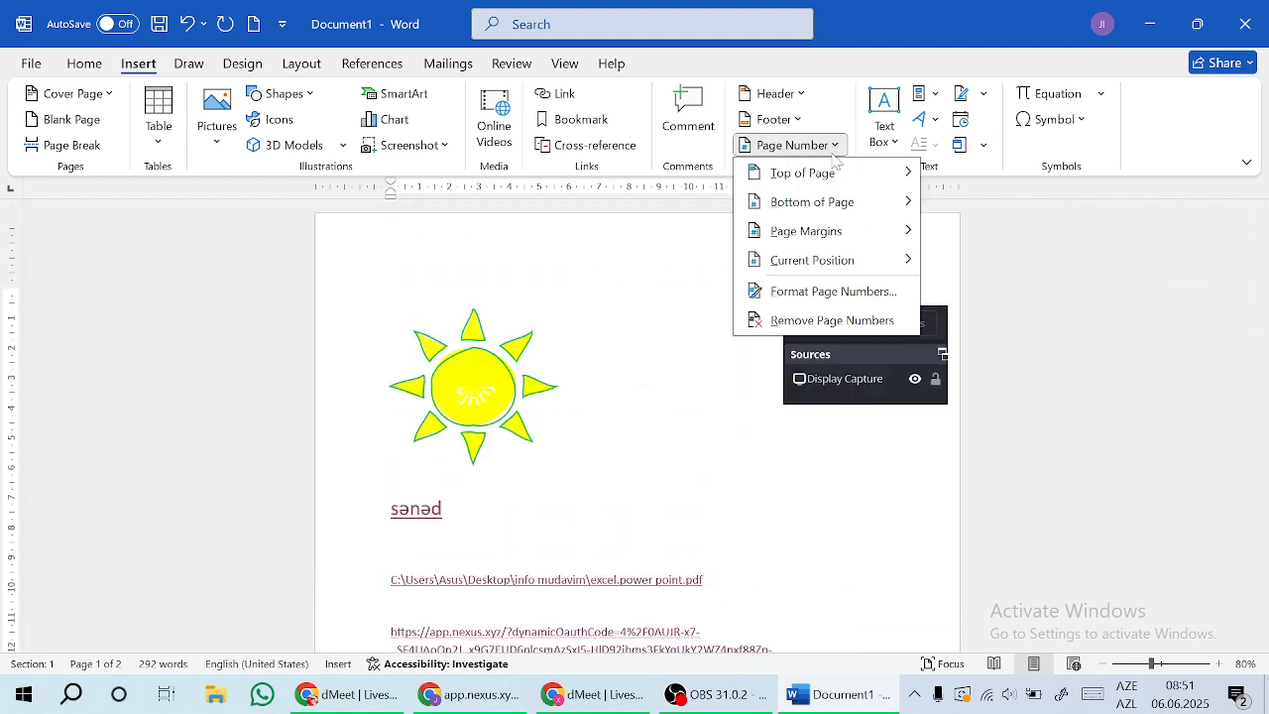
pyautogui.click(832, 292)
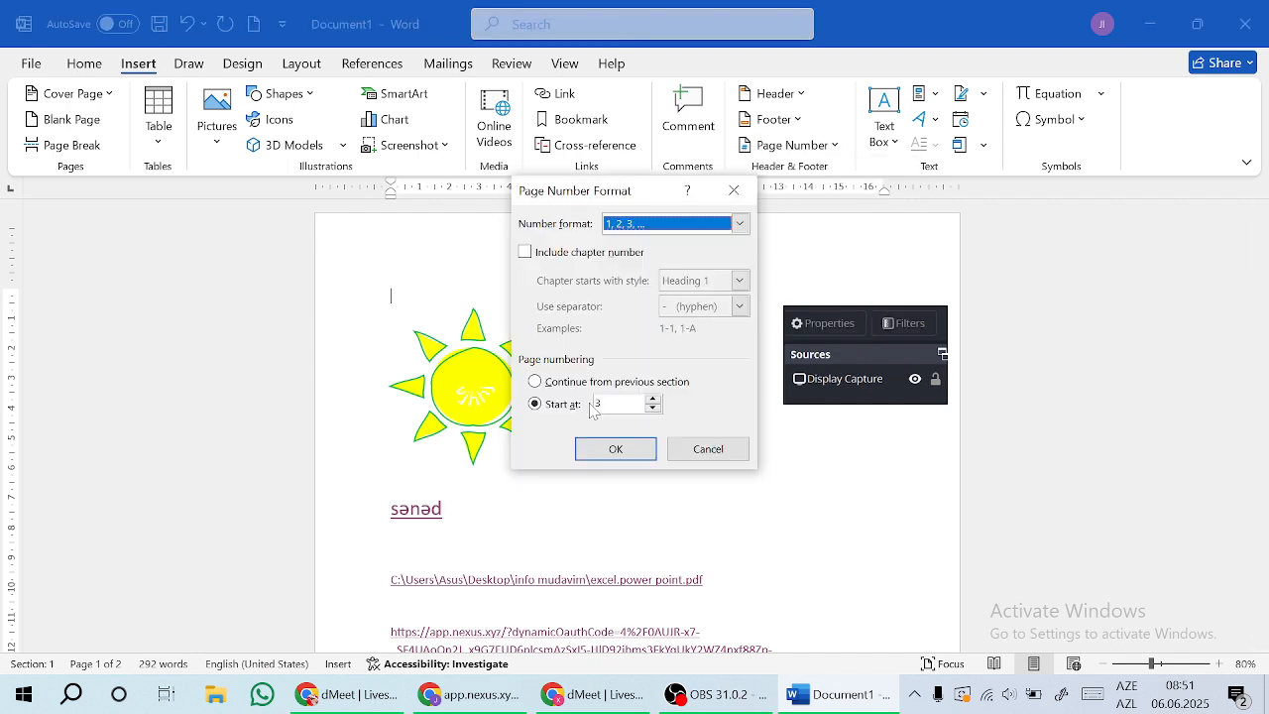
pyautogui.click(536, 385)
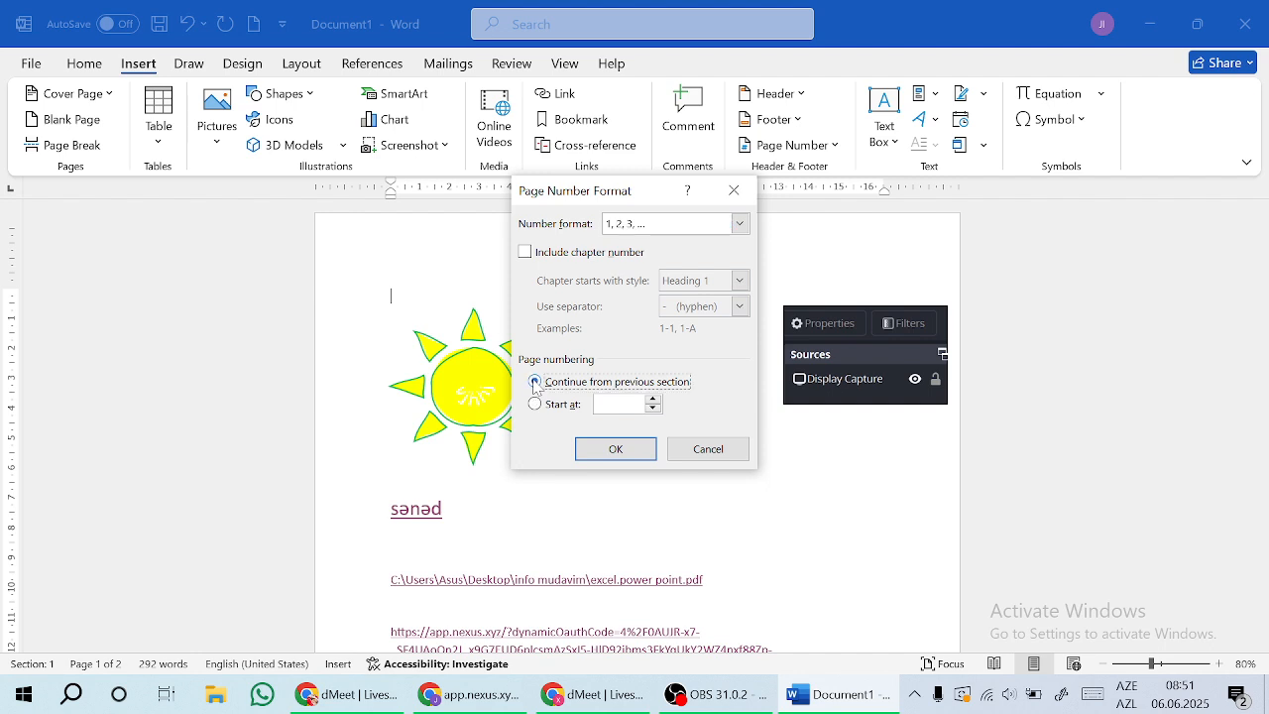
pyautogui.click(616, 448)
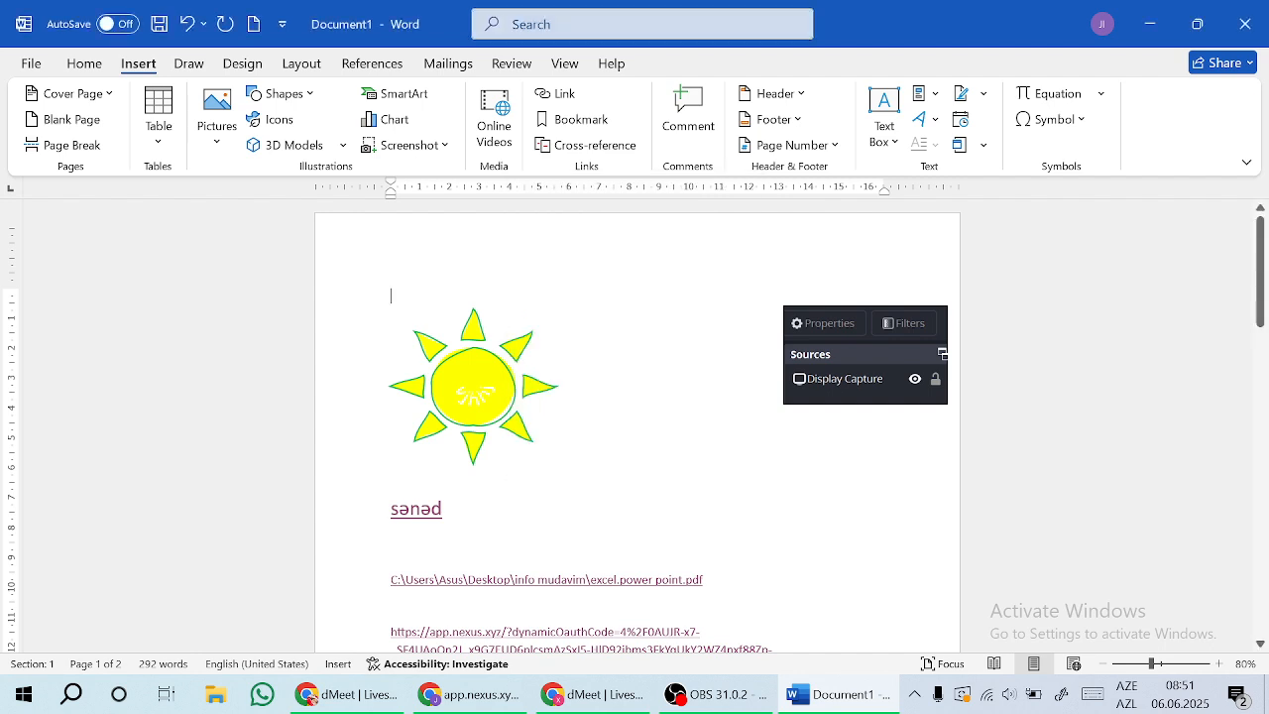
# Step: Remove page numbers from the document and scroll down to page 2
pyautogui.click(824, 149)
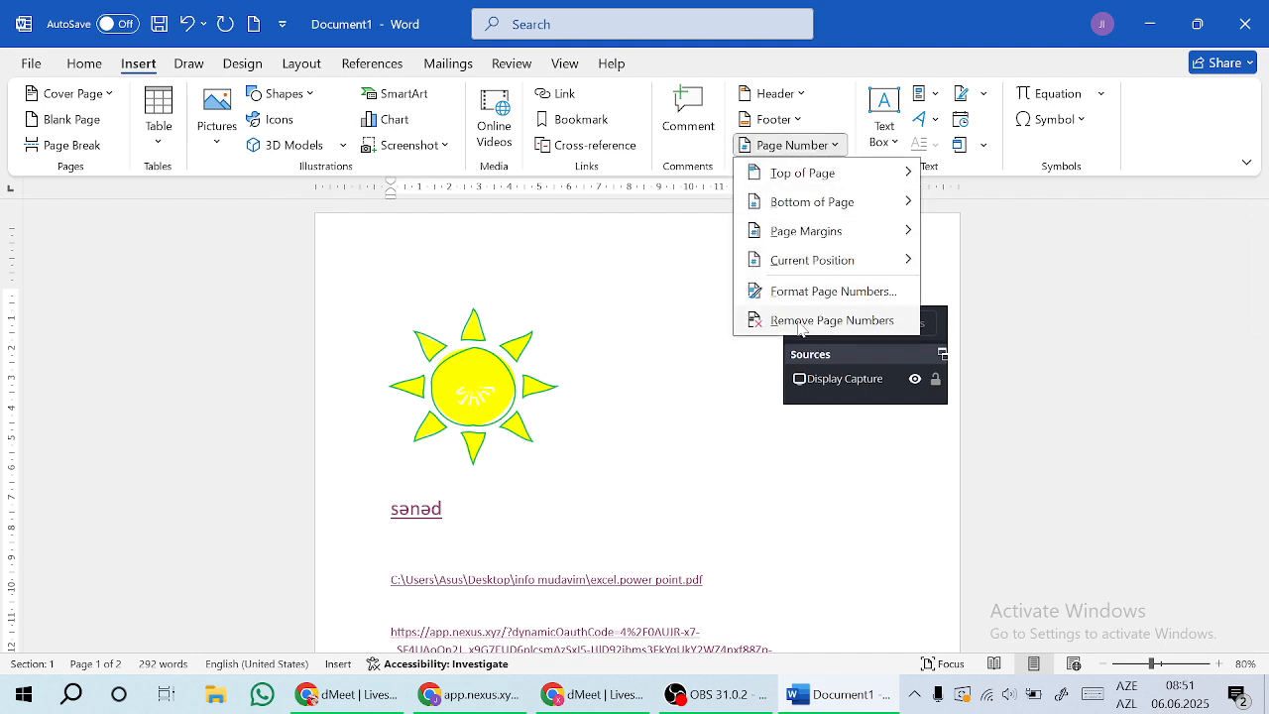
pyautogui.click(844, 321)
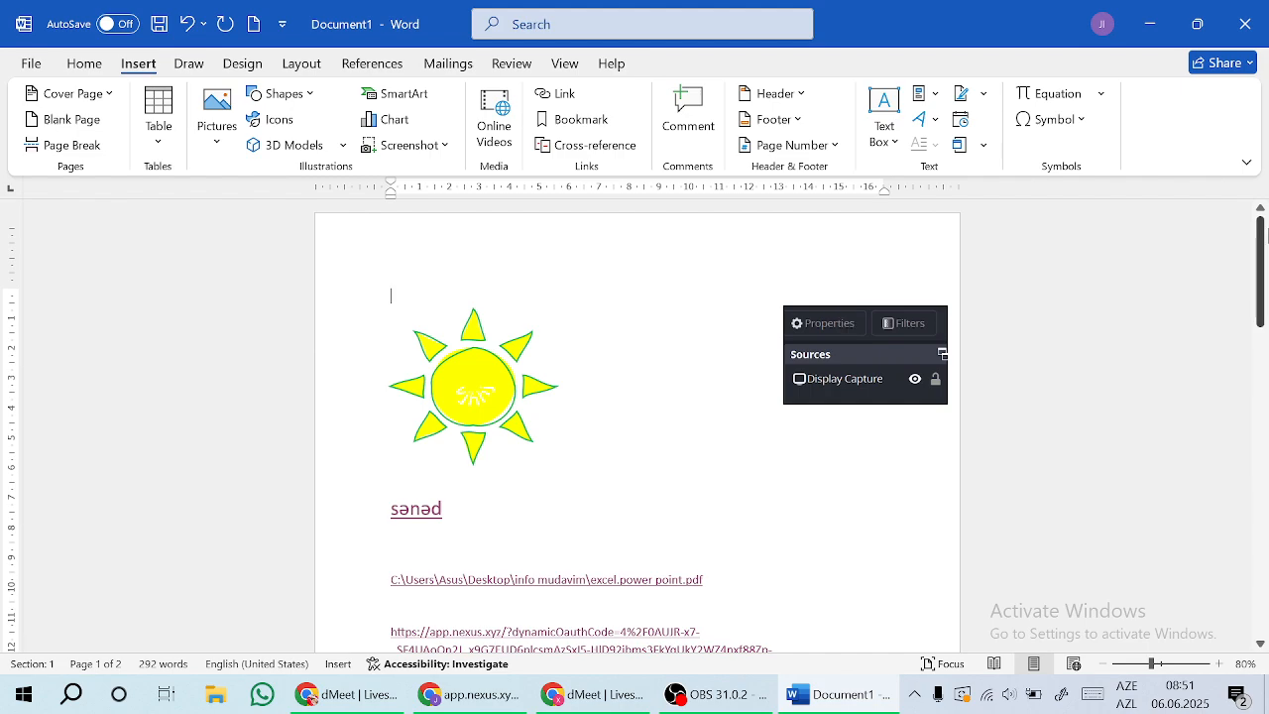
pyautogui.moveTo(1260, 268); pyautogui.dragTo(1266, 531)
pyautogui.click(637, 417)
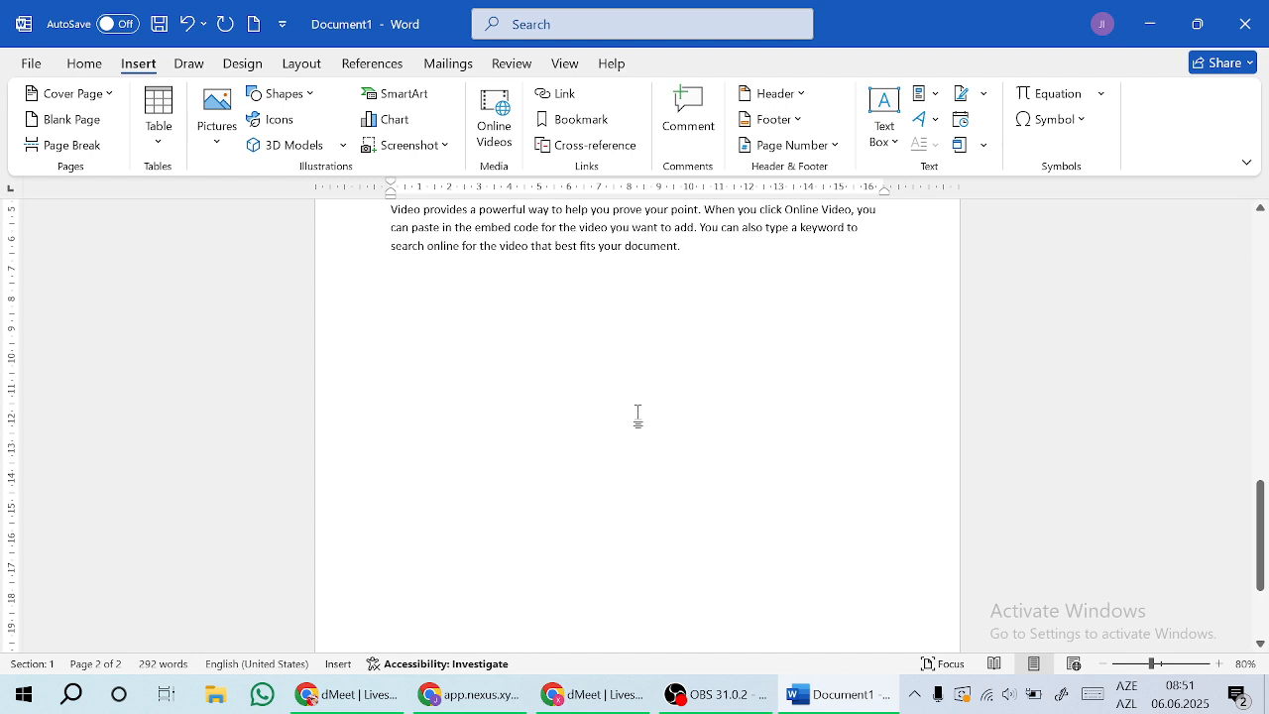
pyautogui.click(898, 135)
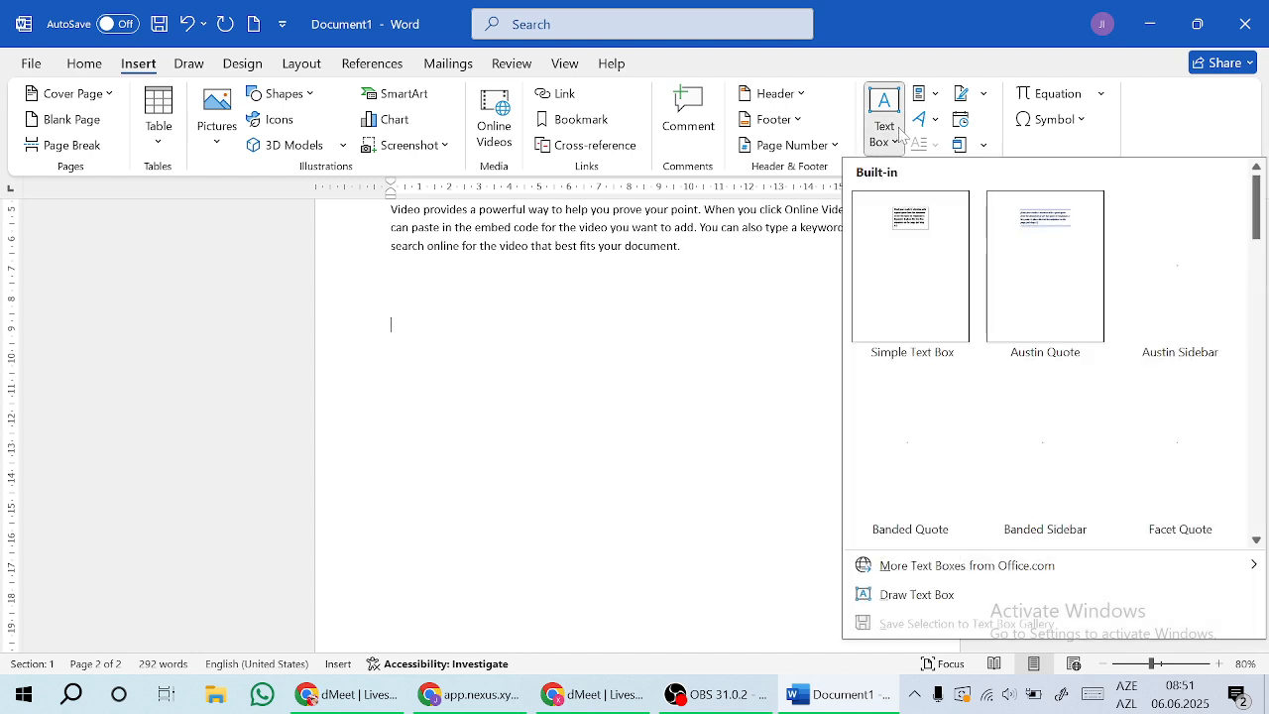
pyautogui.click(1264, 352)
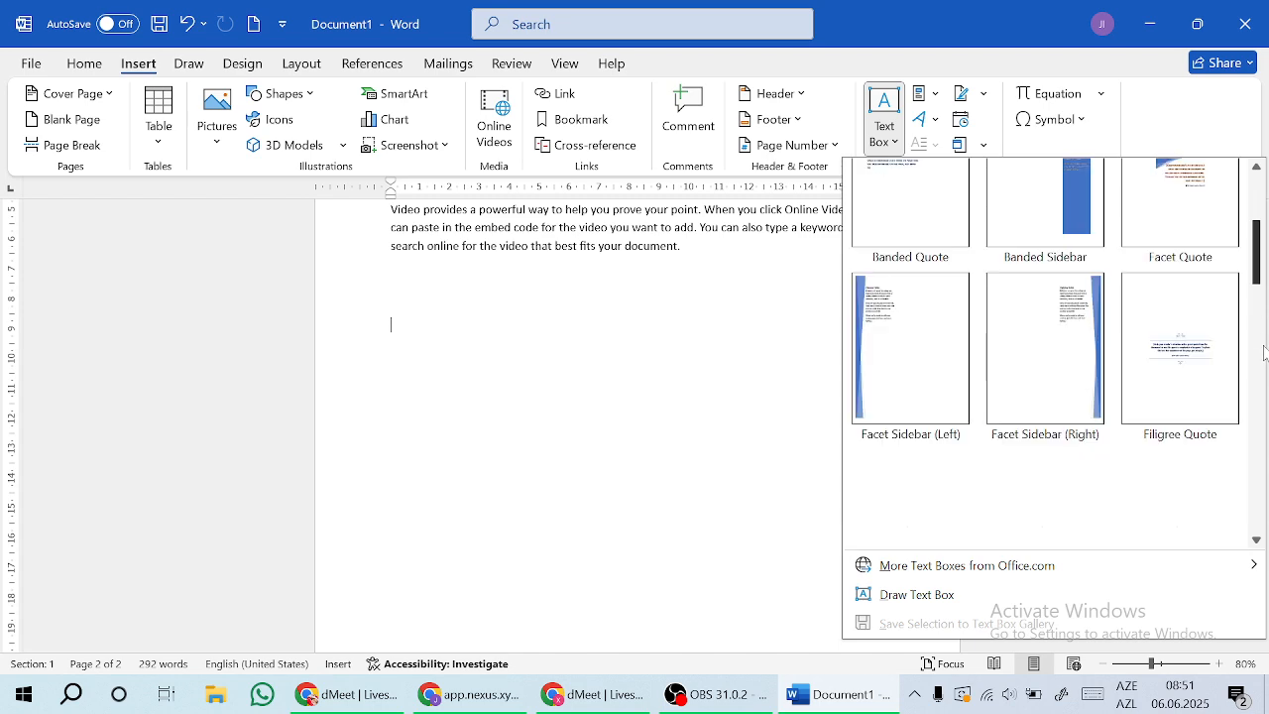
pyautogui.moveTo(1264, 352); pyautogui.dragTo(1264, 195)
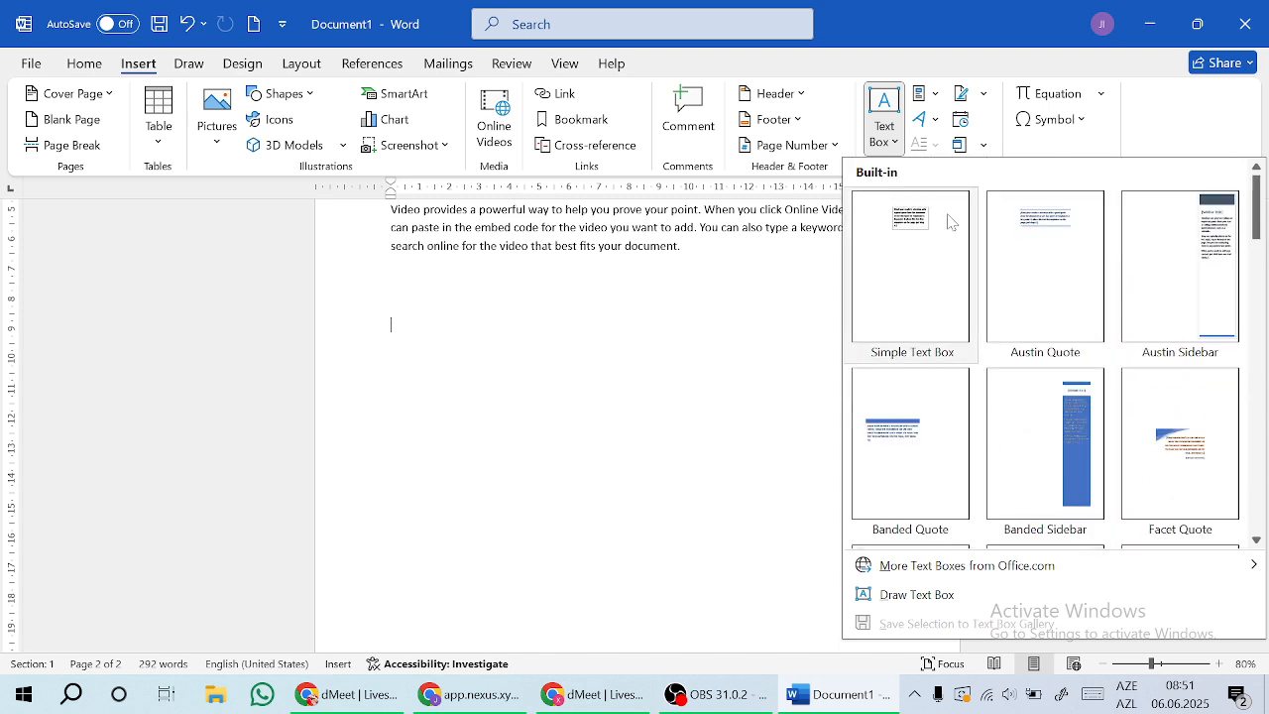
pyautogui.click(929, 245)
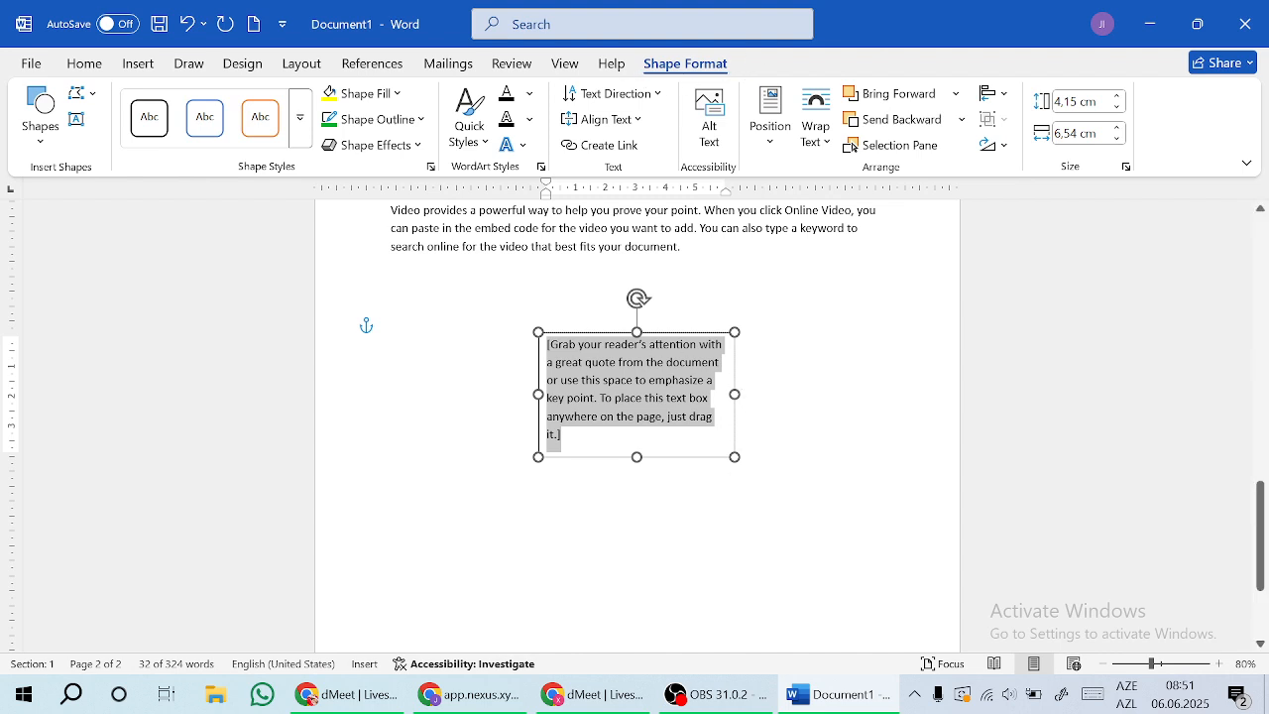
pyautogui.press('Delete')
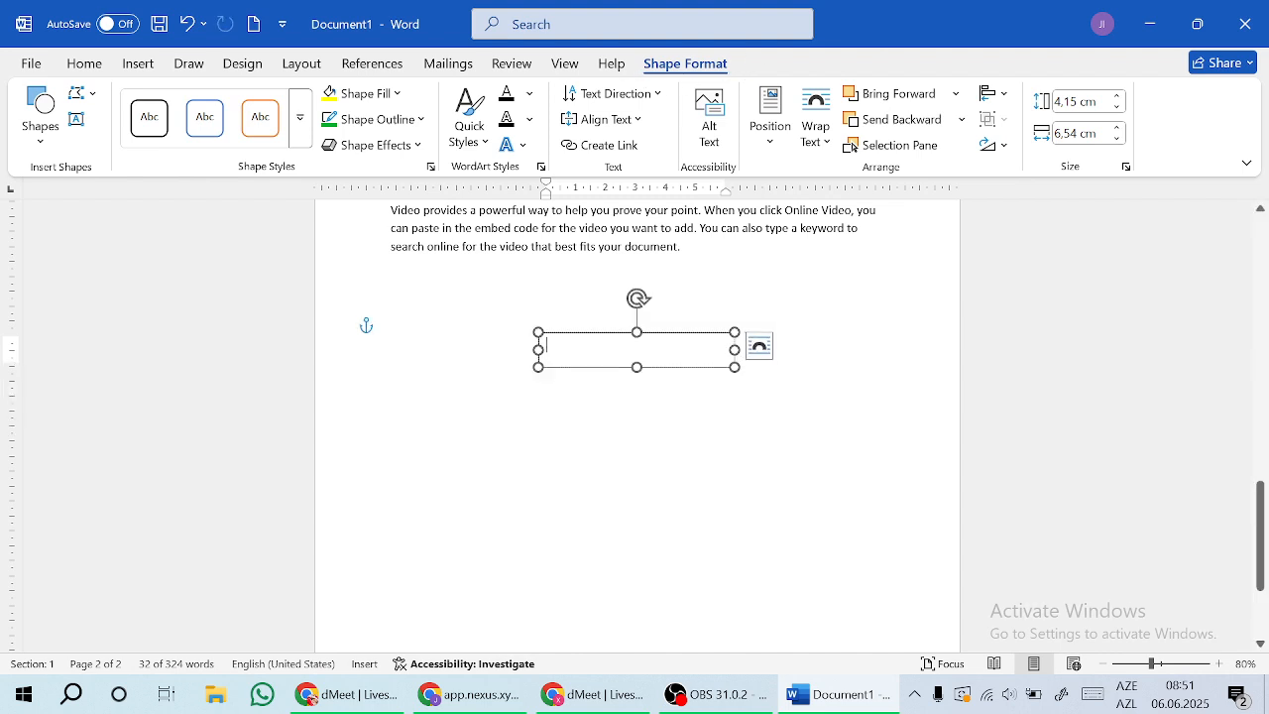
pyautogui.click(138, 64)
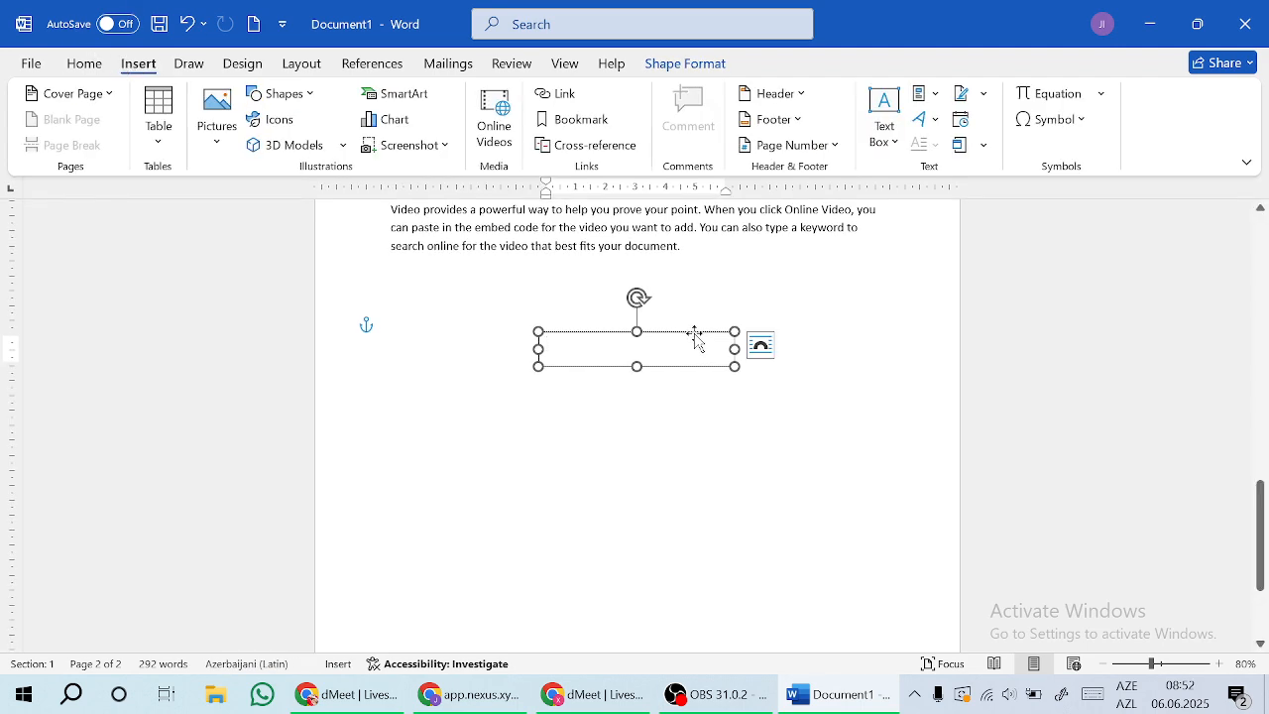
pyautogui.press('Escape')
pyautogui.press('Delete')
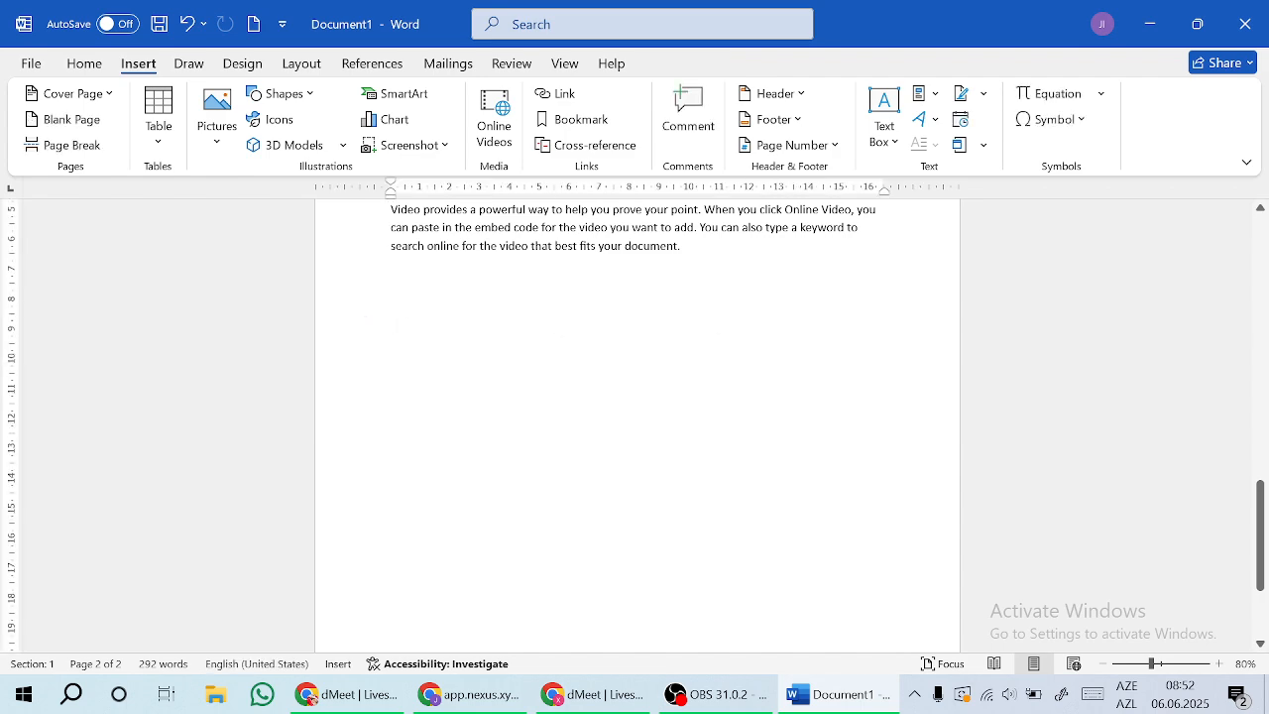
# Step: Save the last two paragraphs to the Quick Part Gallery as 'Reading is'
pyautogui.moveTo(1262, 508); pyautogui.dragTo(1264, 469)
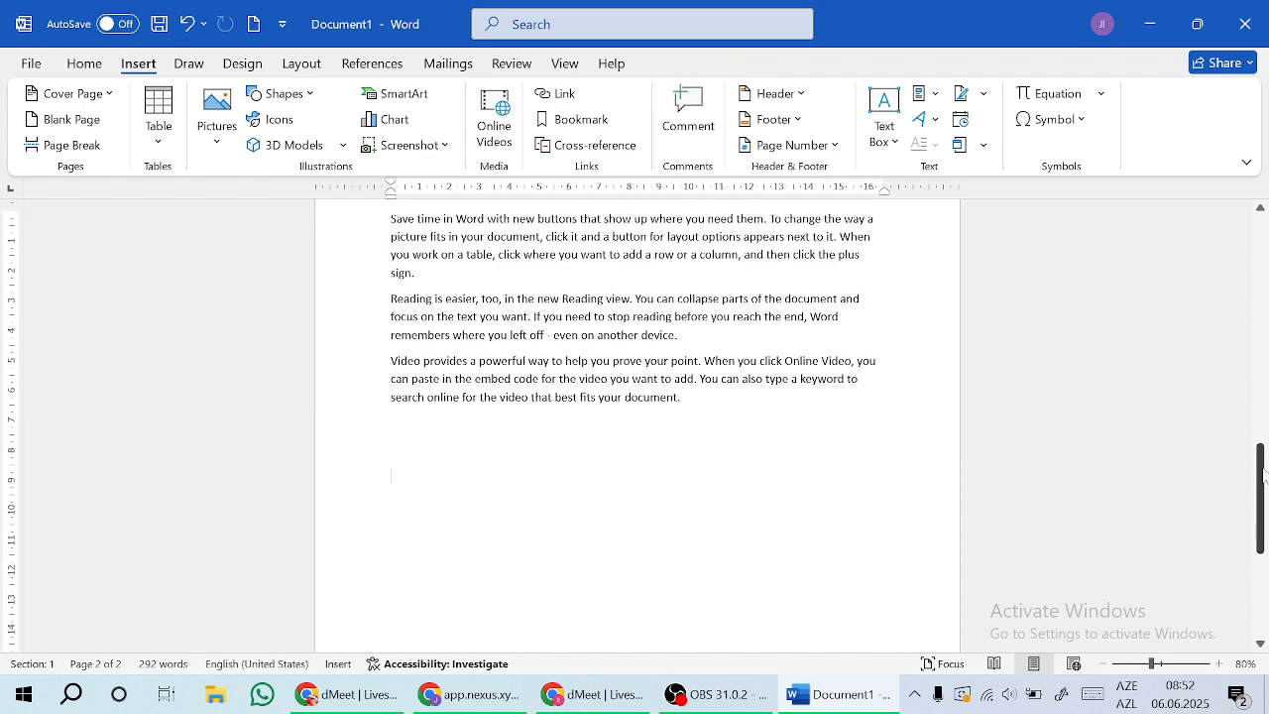
pyautogui.moveTo(686, 399); pyautogui.dragTo(393, 304)
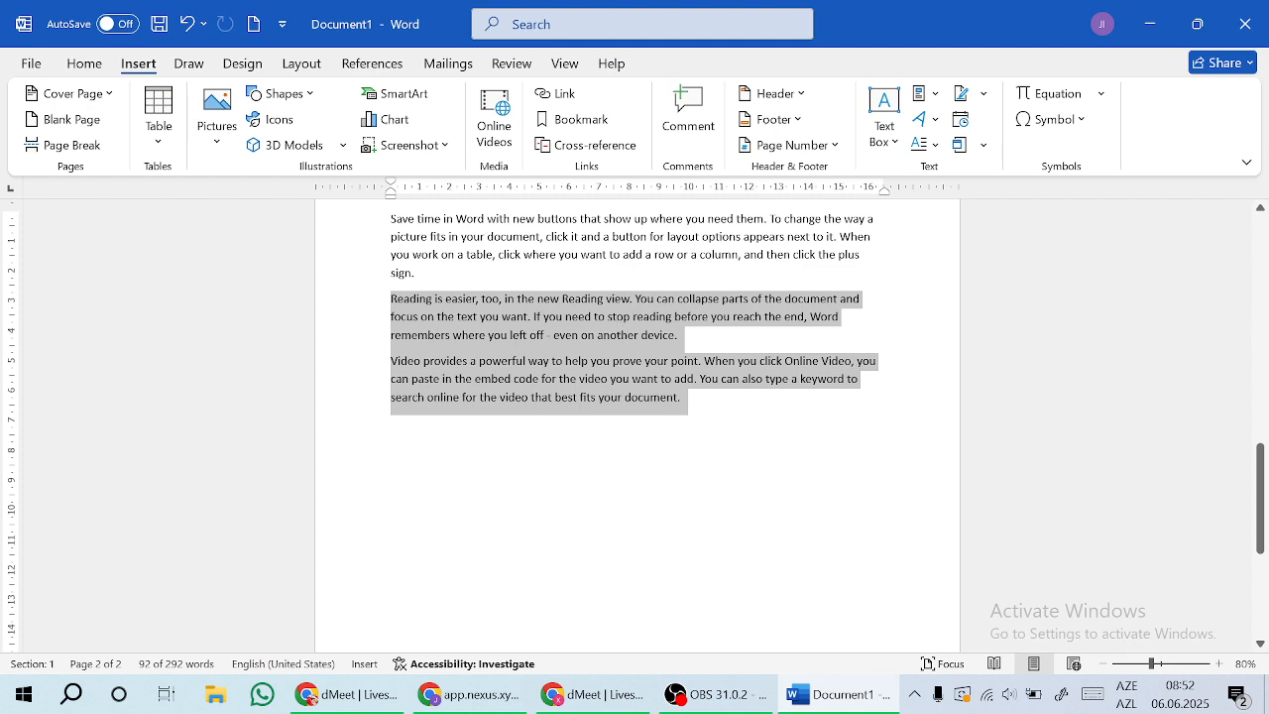
pyautogui.click(934, 99)
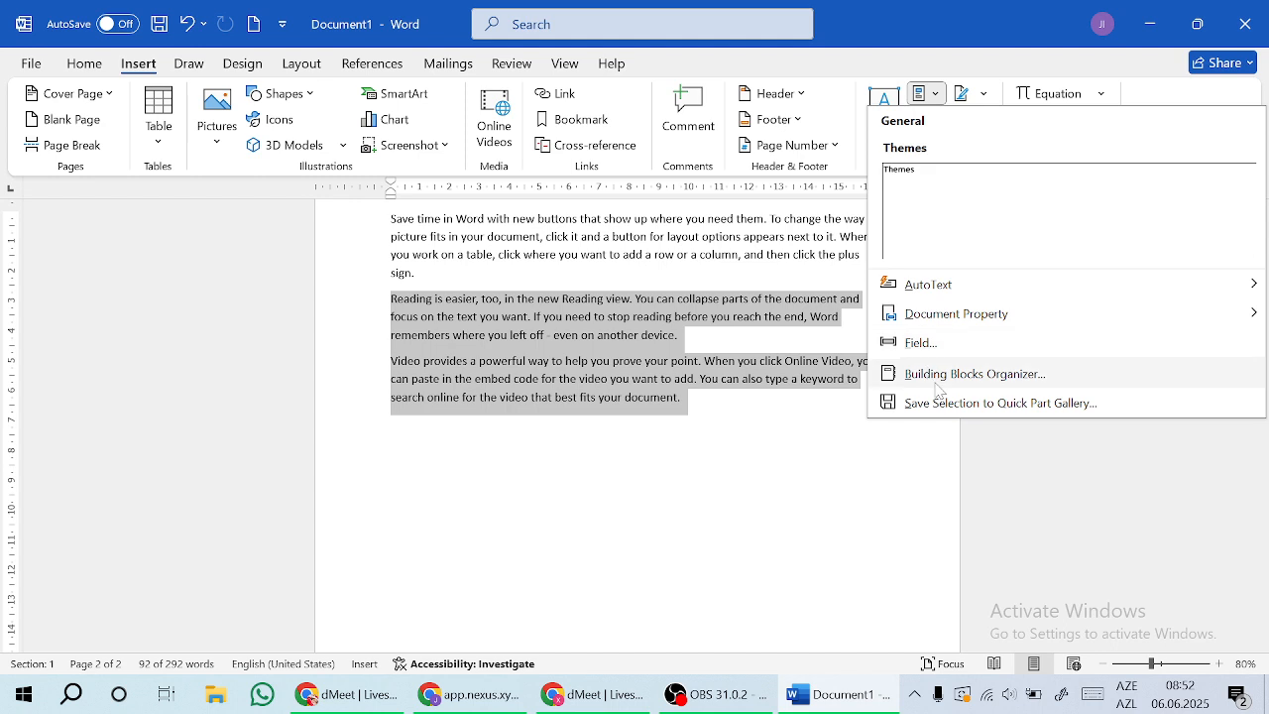
pyautogui.click(1057, 406)
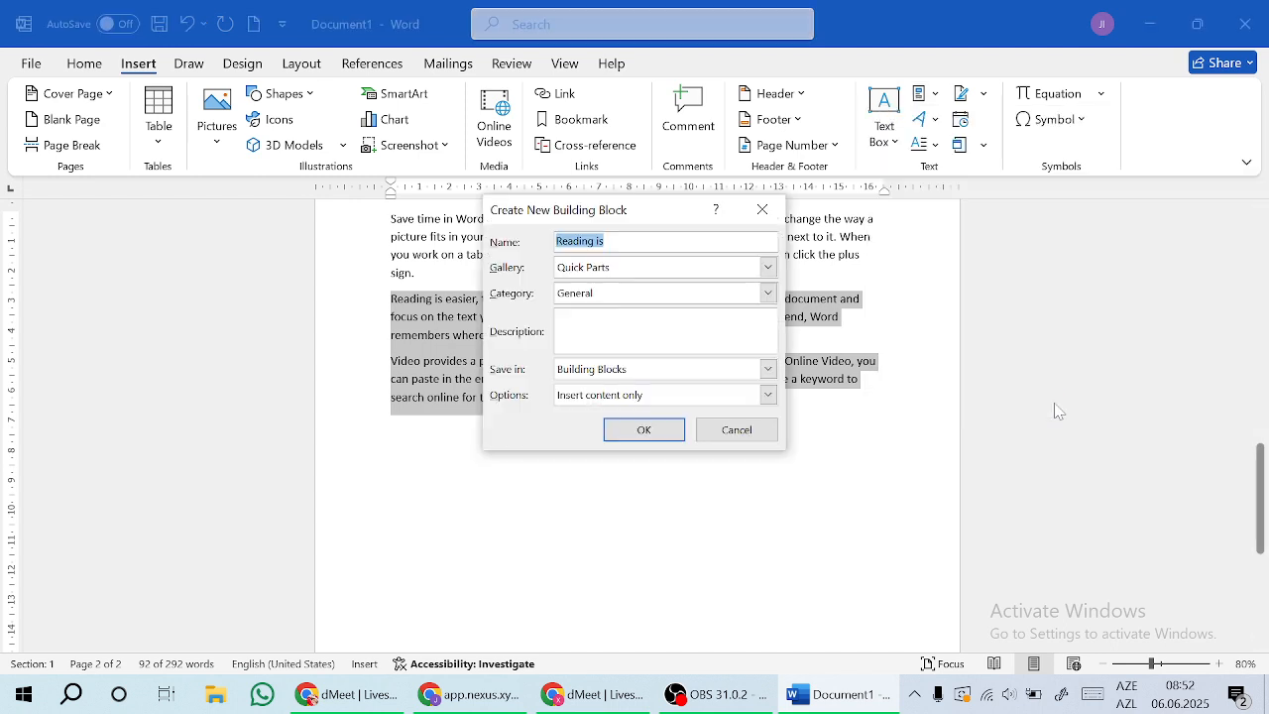
pyautogui.click(659, 432)
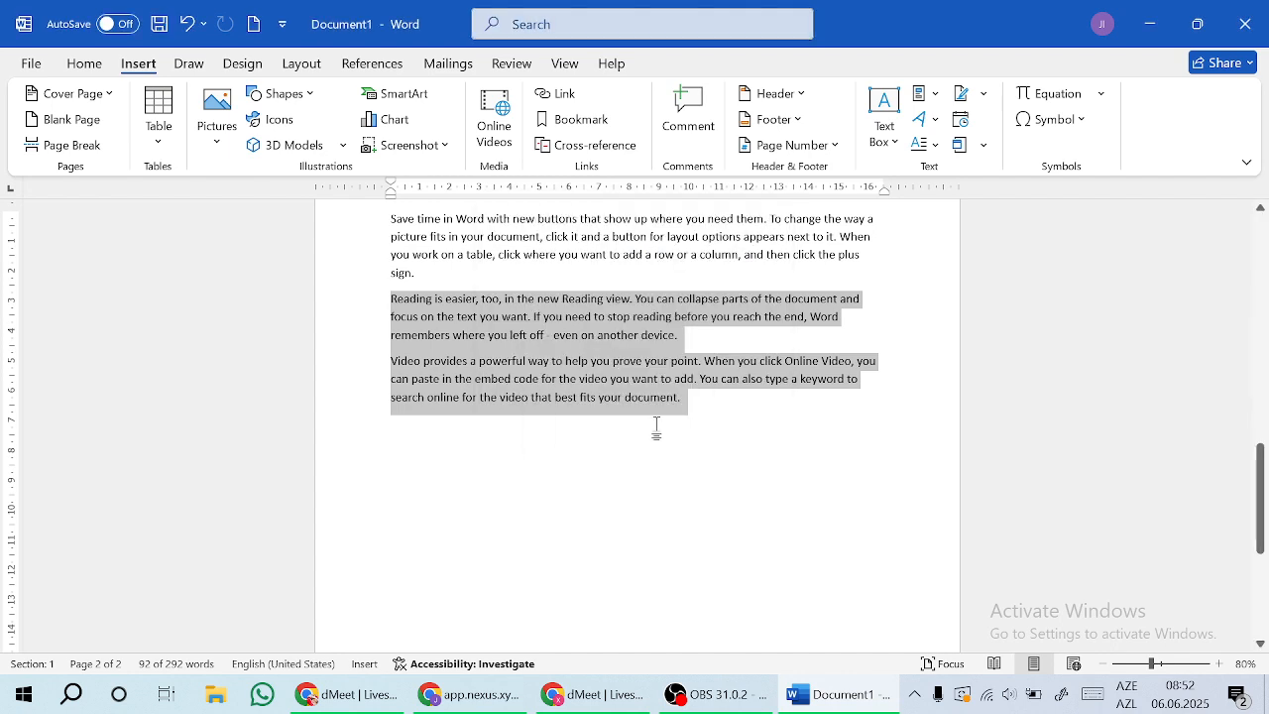
# Step: Check that 'Reading is' appears in the Quick Parts gallery, then create blank Document2
pyautogui.click(922, 93)
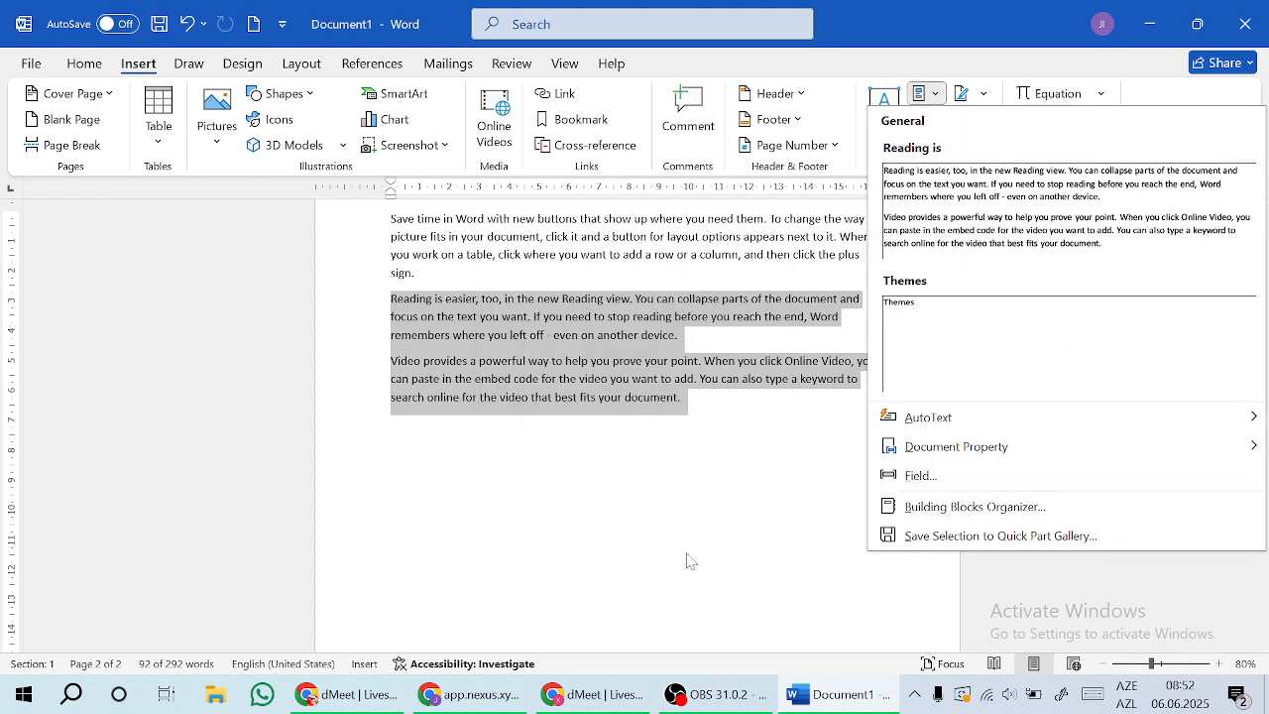
pyautogui.press('Escape')
pyautogui.click(390, 475)
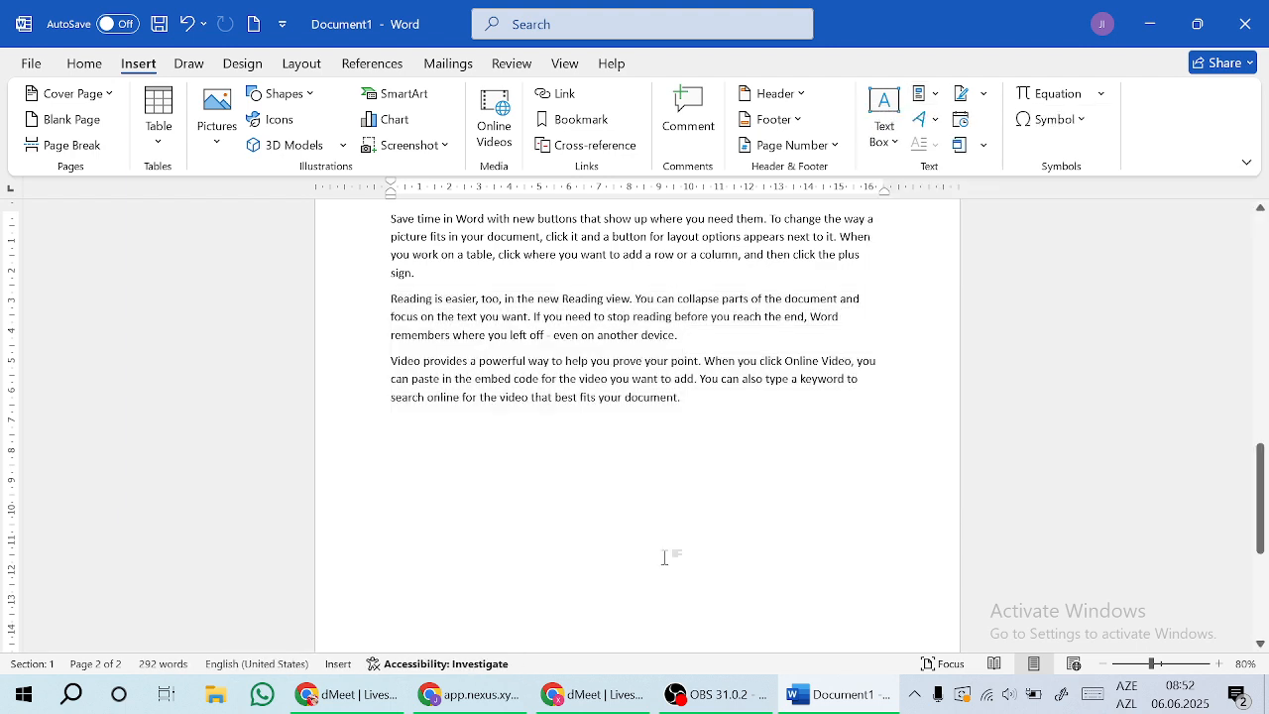
pyautogui.hotkey('ctrl', 'n')
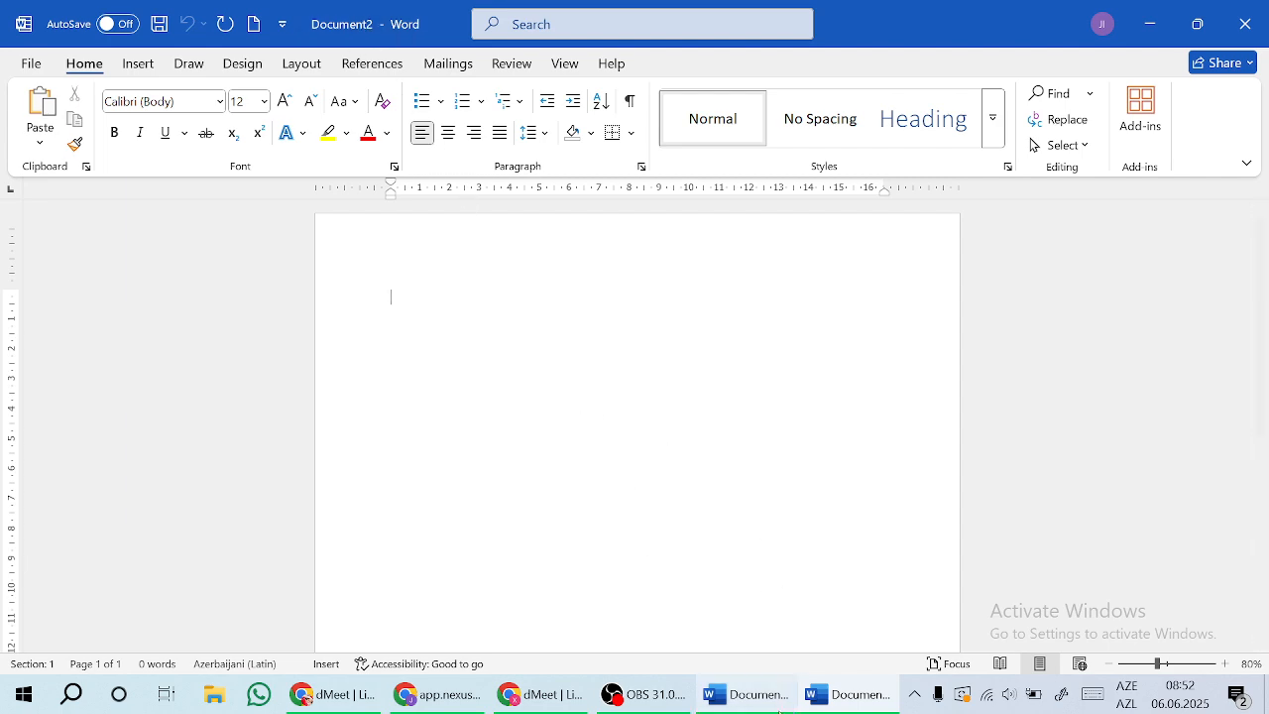
# Step: Insert the 'Reading is' Quick Part into Document2, then close it without saving
pyautogui.click(745, 694)
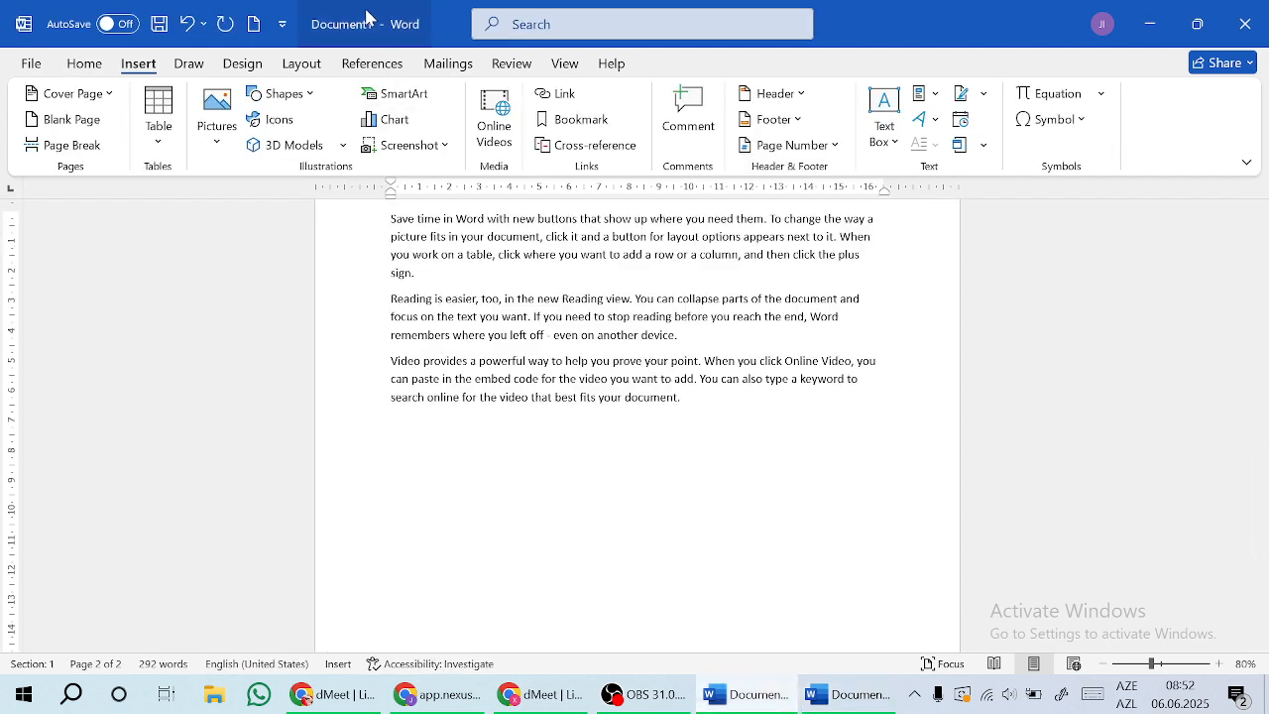
pyautogui.click(850, 696)
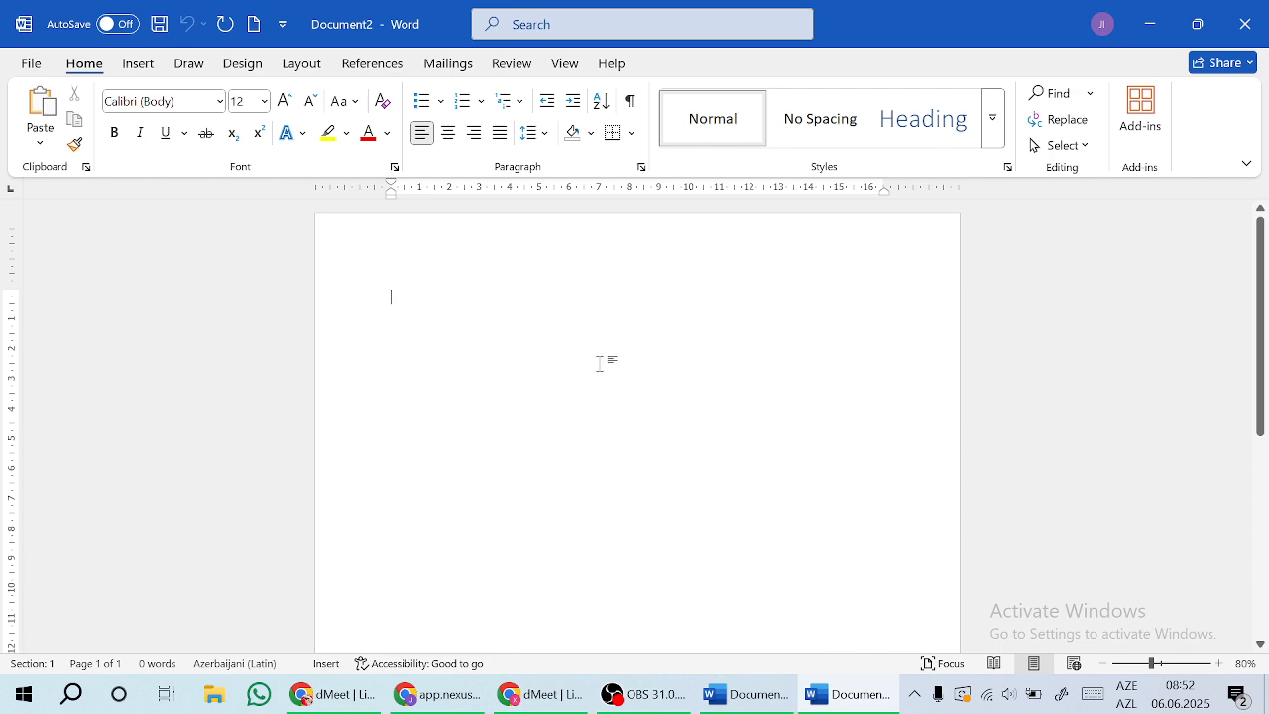
pyautogui.click(143, 64)
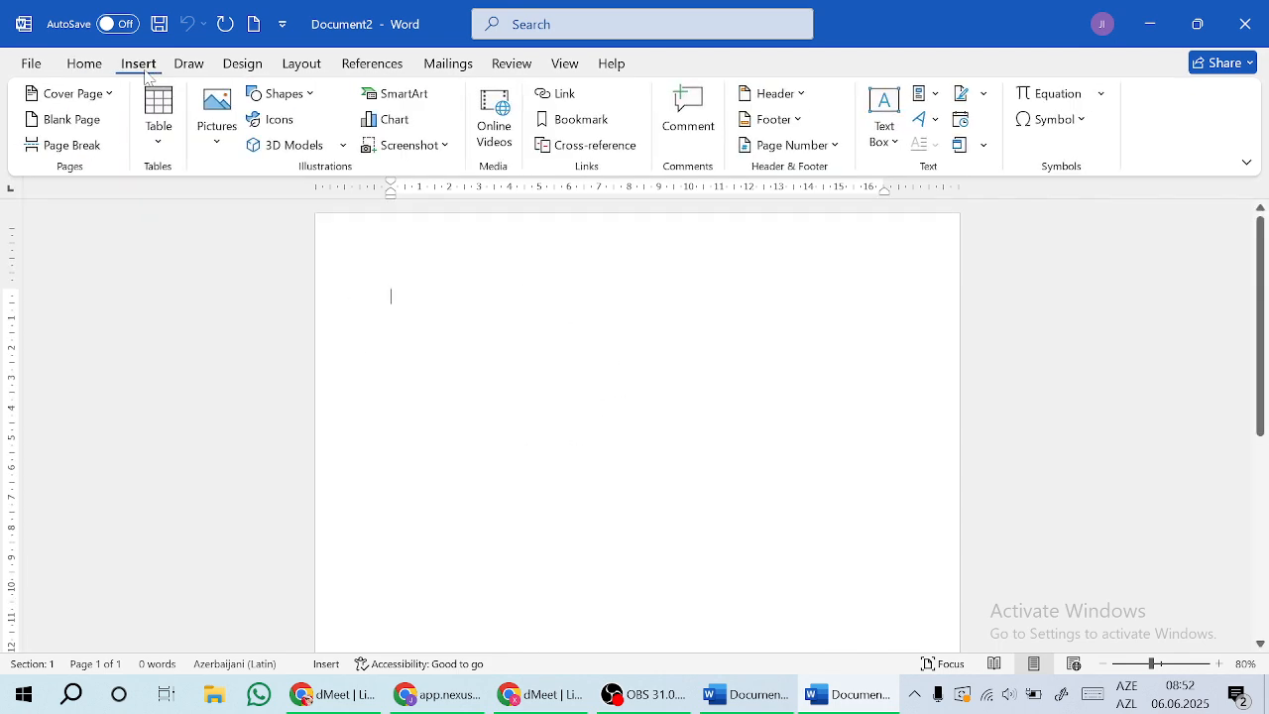
pyautogui.click(922, 96)
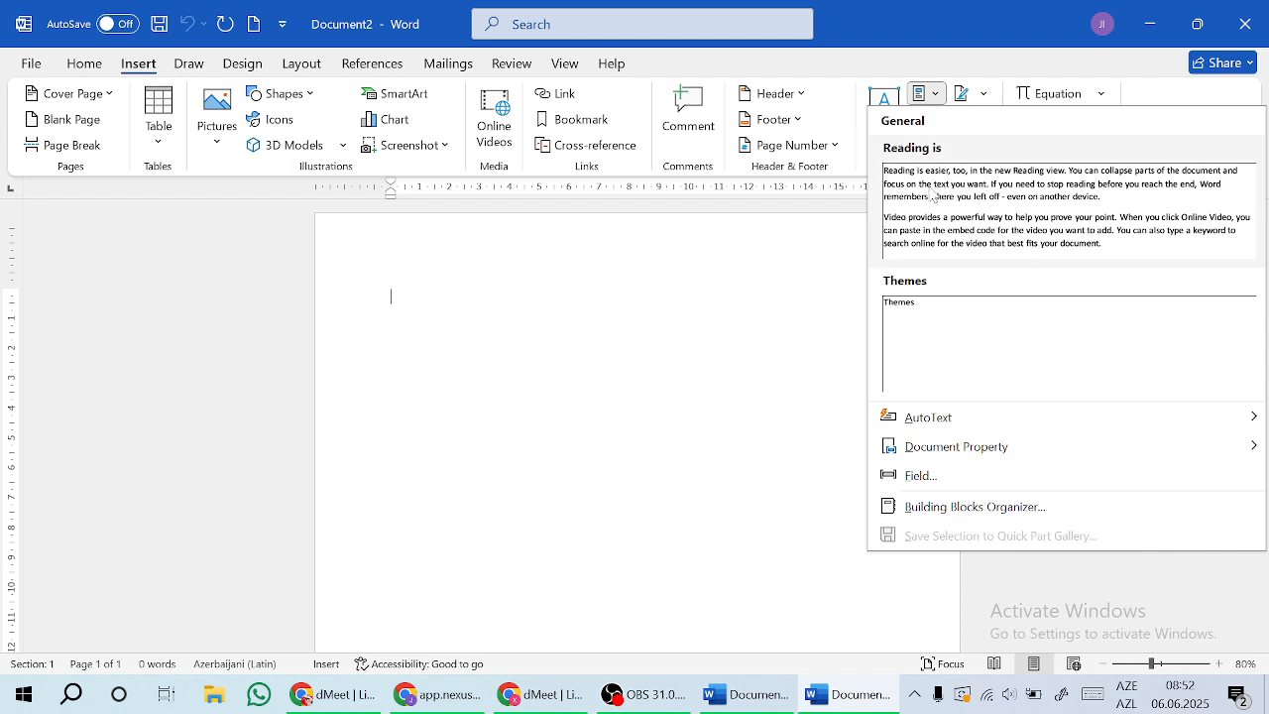
pyautogui.click(1043, 229)
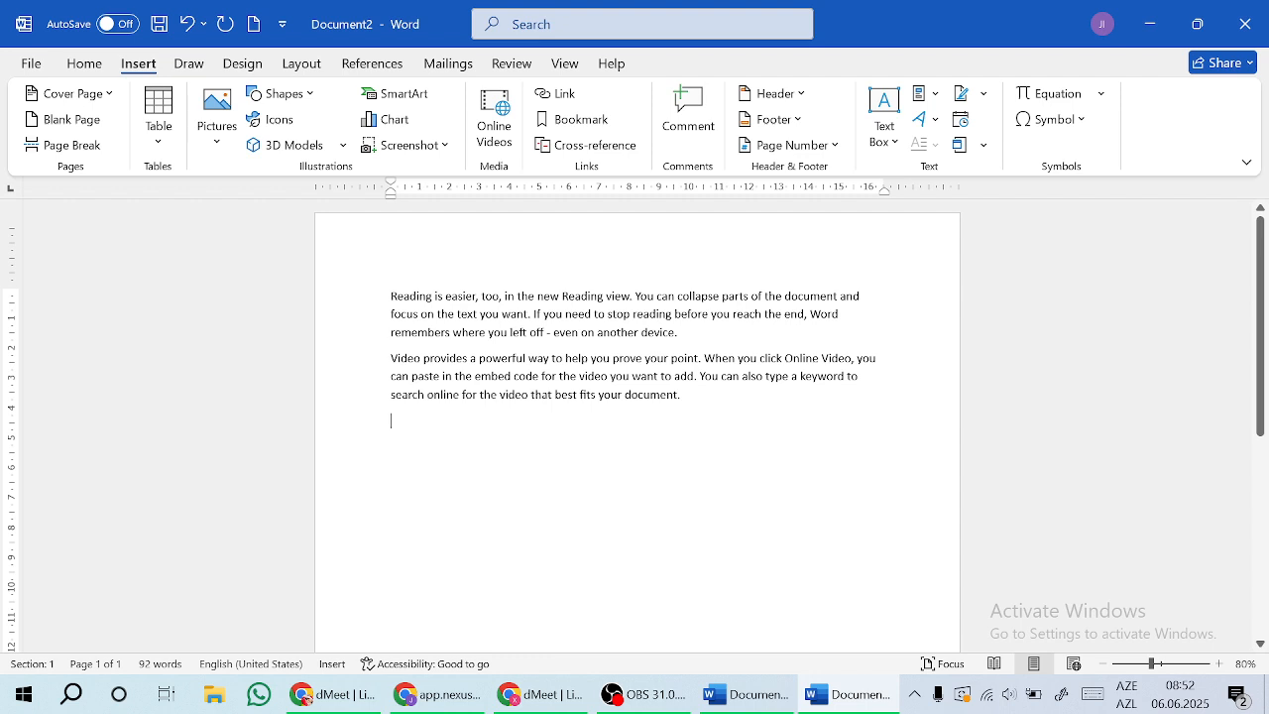
pyautogui.click(1245, 24)
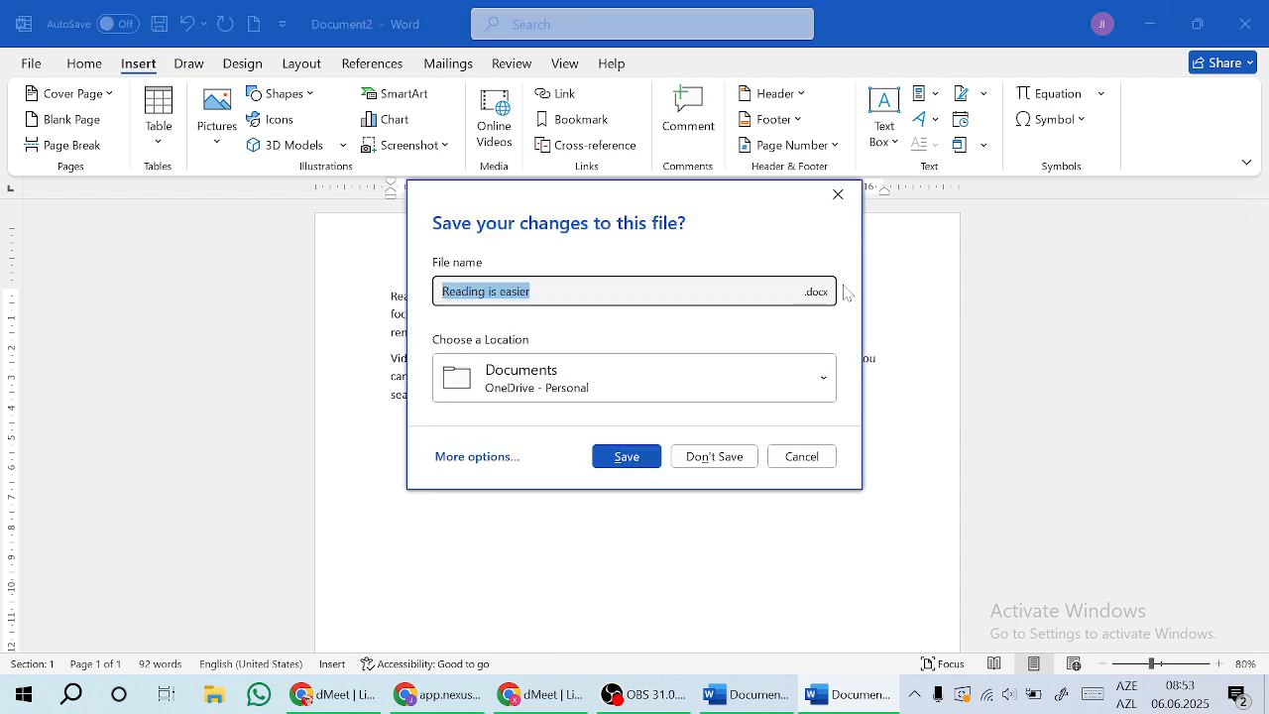
pyautogui.click(741, 455)
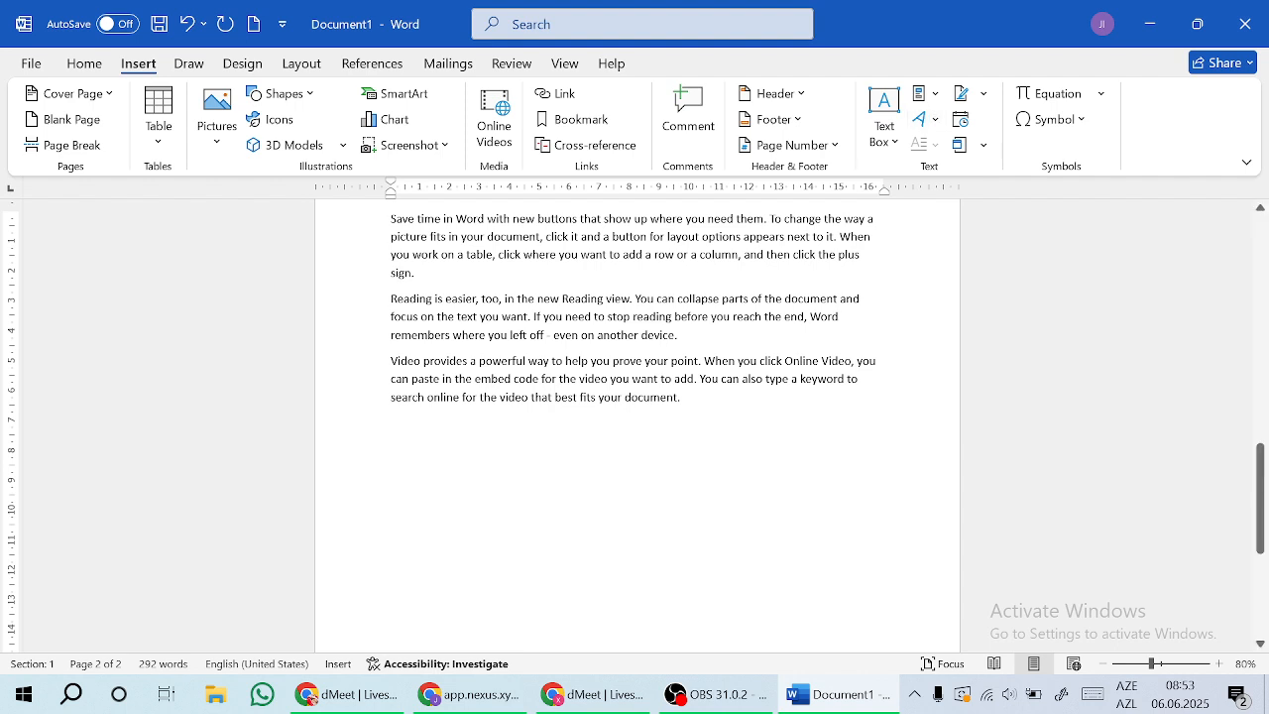
# Step: Turn the word 'document.' ending the last paragraph into blue reflection WordArt
pyautogui.moveTo(680, 398); pyautogui.dragTo(626, 399)
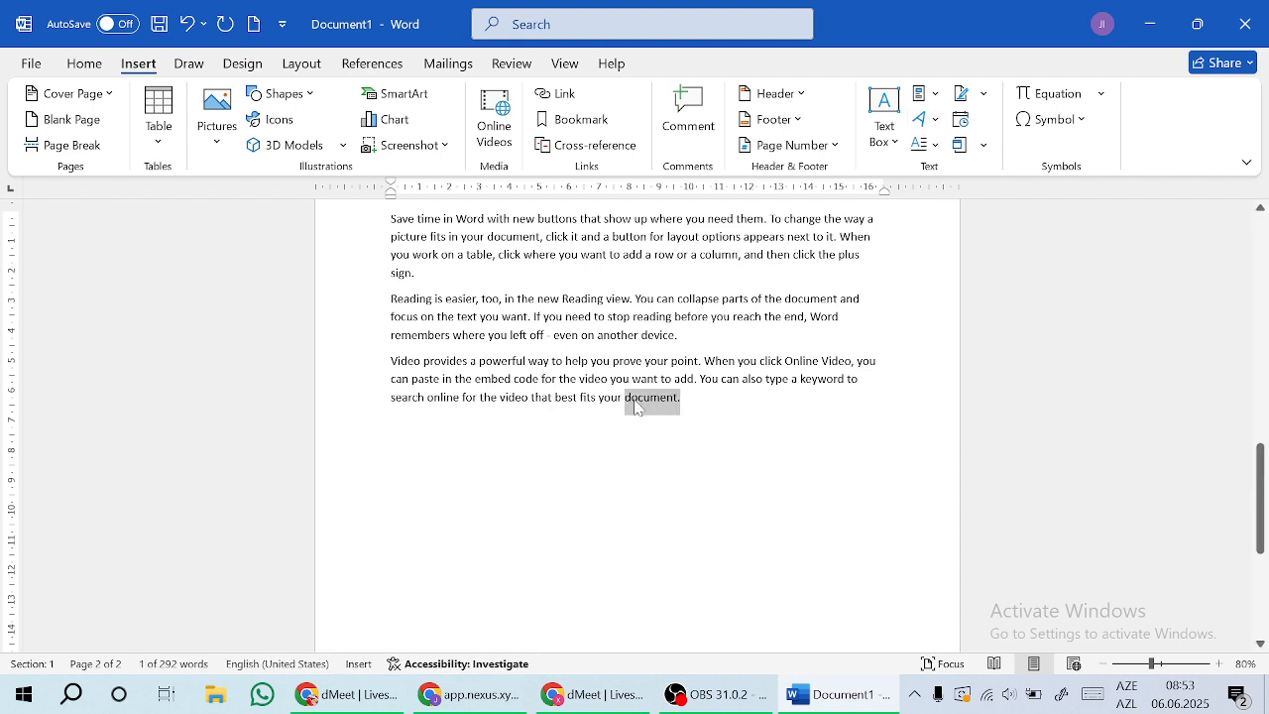
pyautogui.click(927, 123)
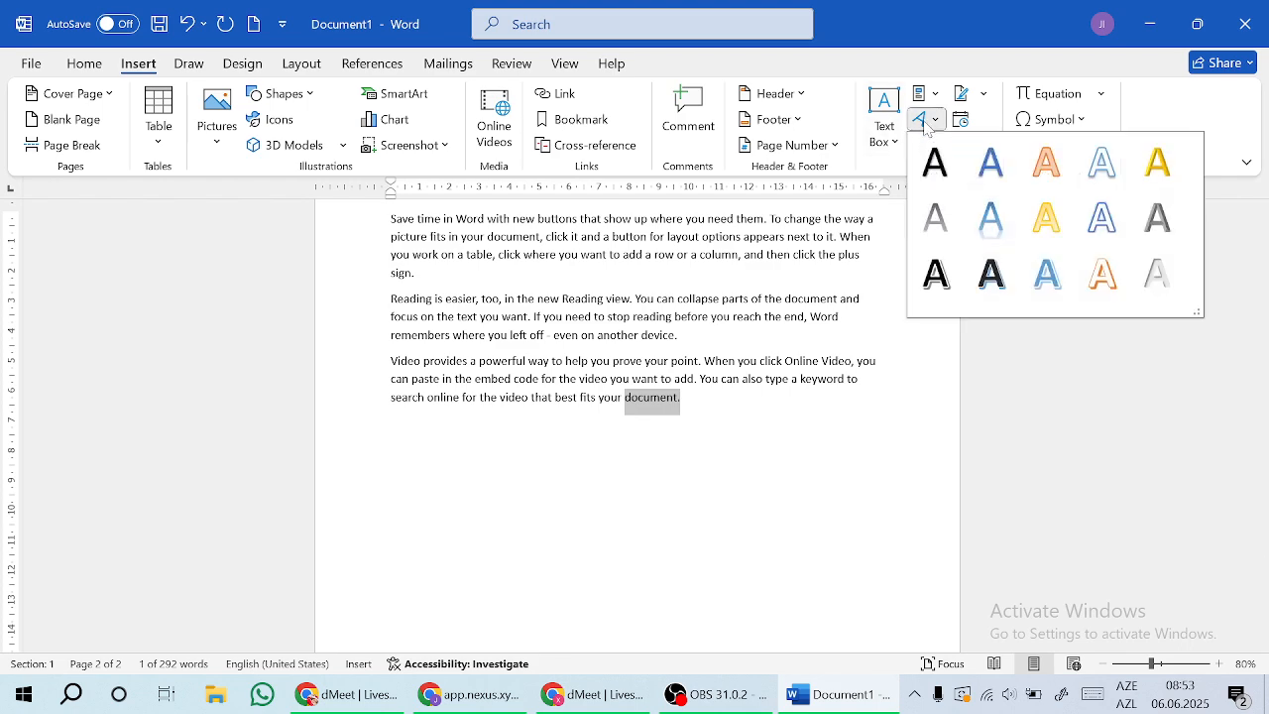
pyautogui.click(993, 220)
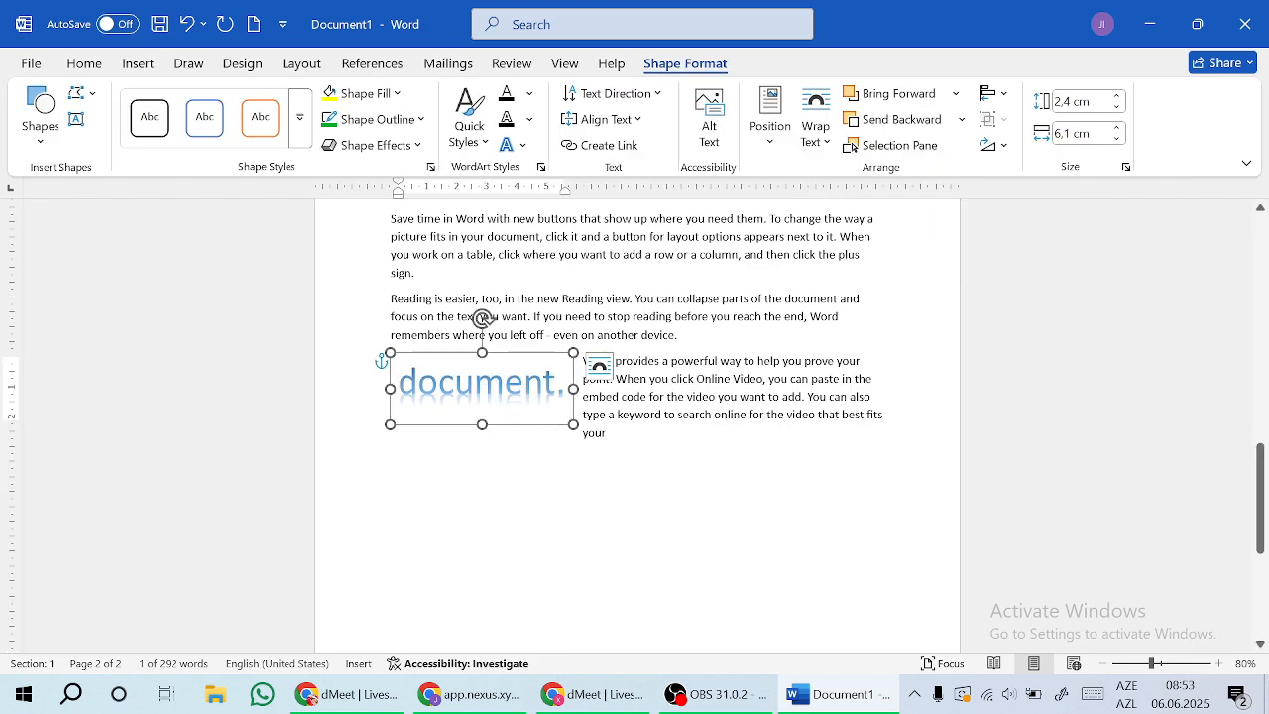
pyautogui.click(144, 66)
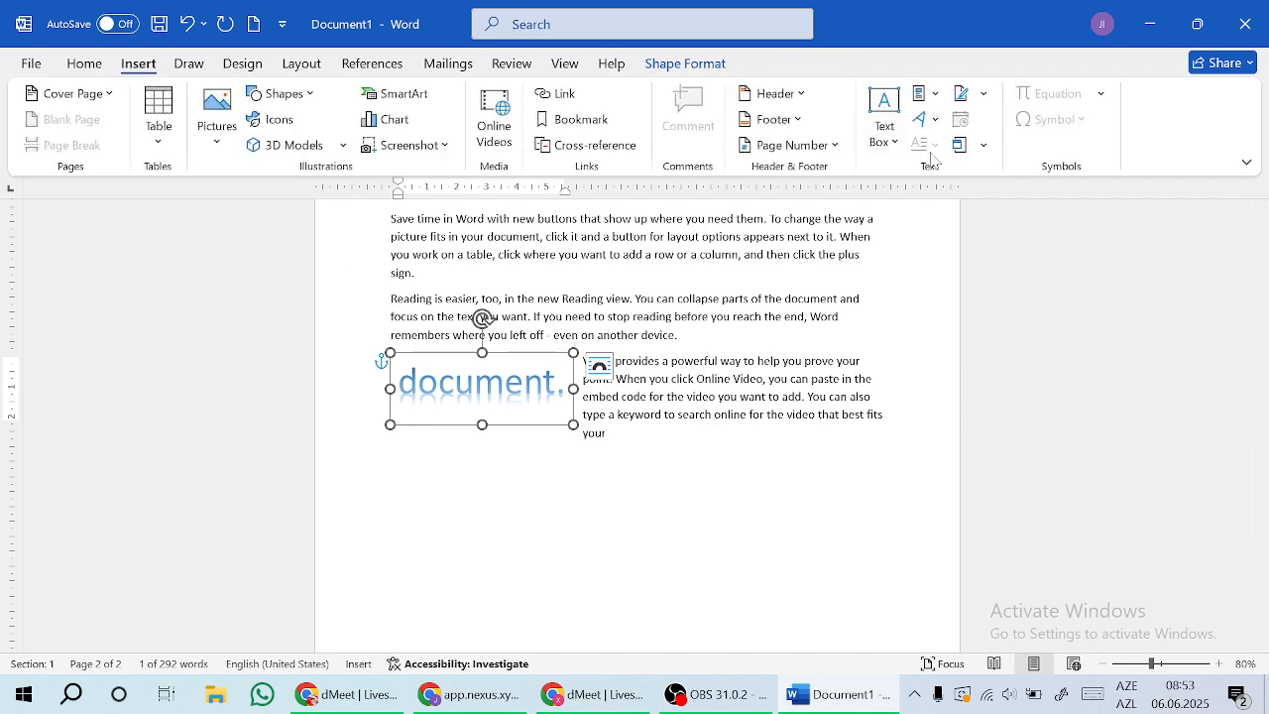
pyautogui.click(483, 318)
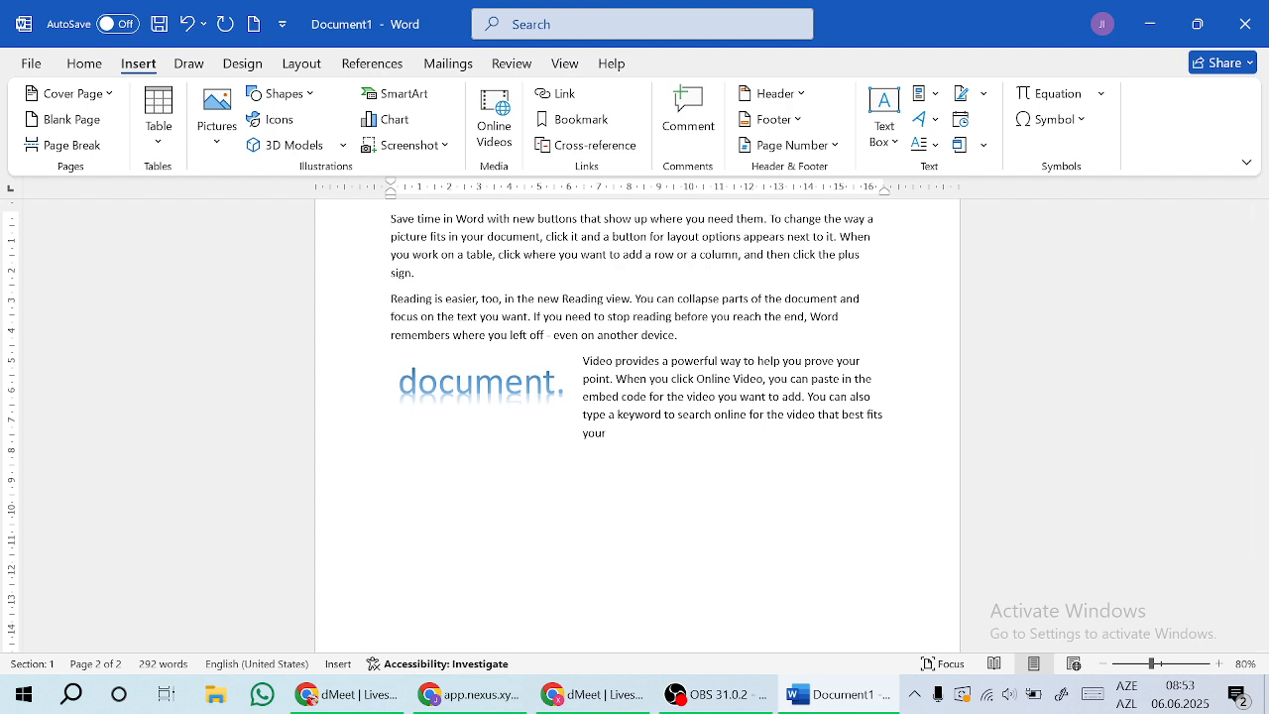
# Step: Make the first paragraph's 'S' an in-margin drop cap
pyautogui.click(932, 144)
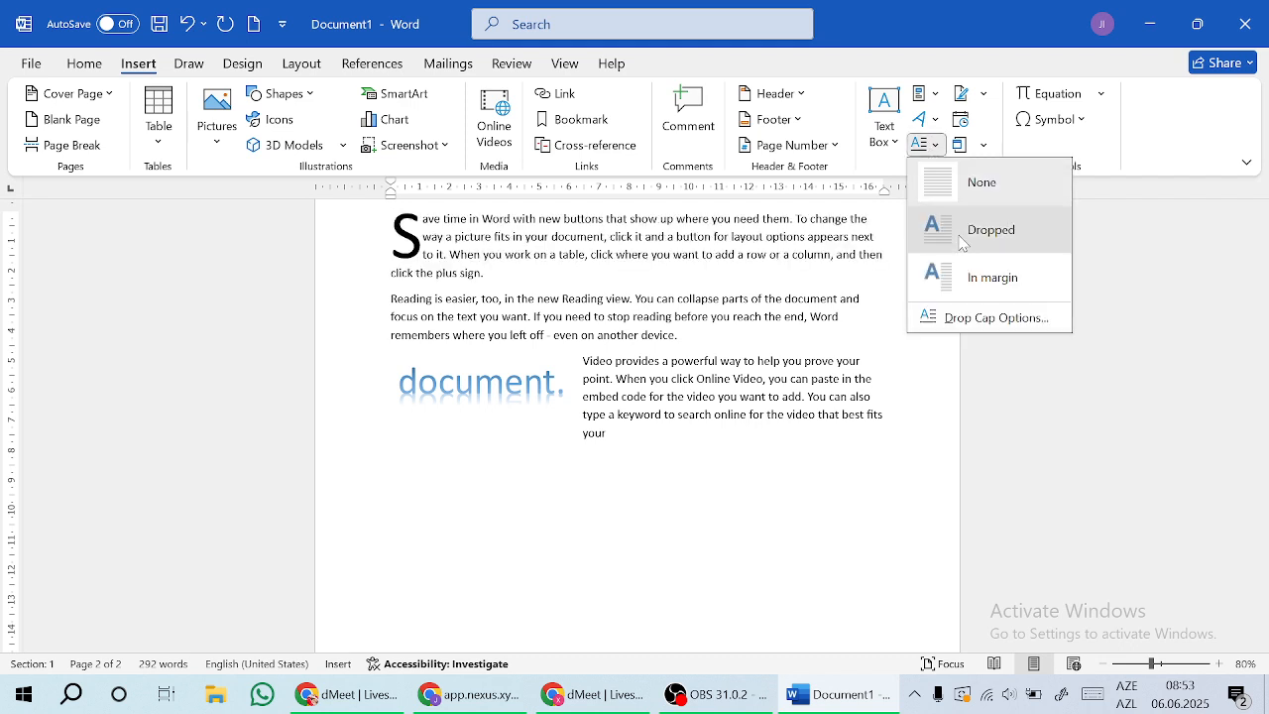
pyautogui.click(961, 230)
pyautogui.click(932, 144)
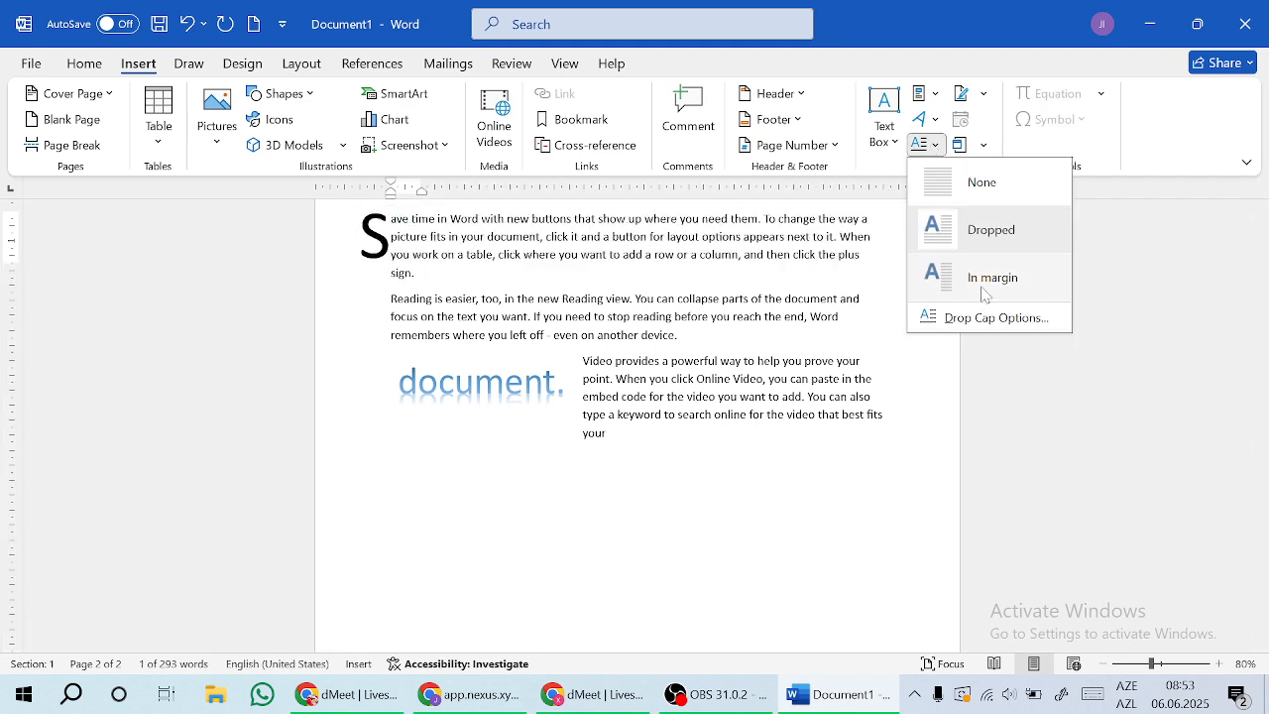
pyautogui.click(985, 287)
pyautogui.click(390, 485)
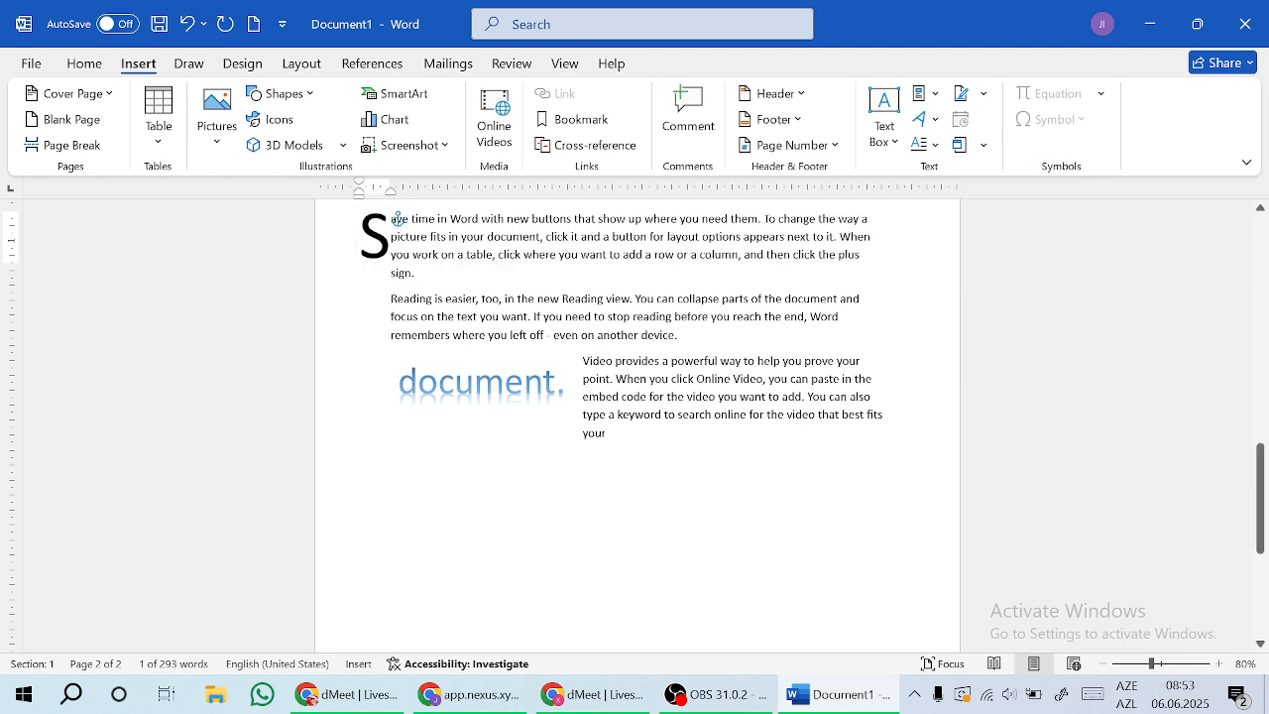
# Step: Add a signature line with the suggested signer's name and the title Müəllim
pyautogui.click(962, 97)
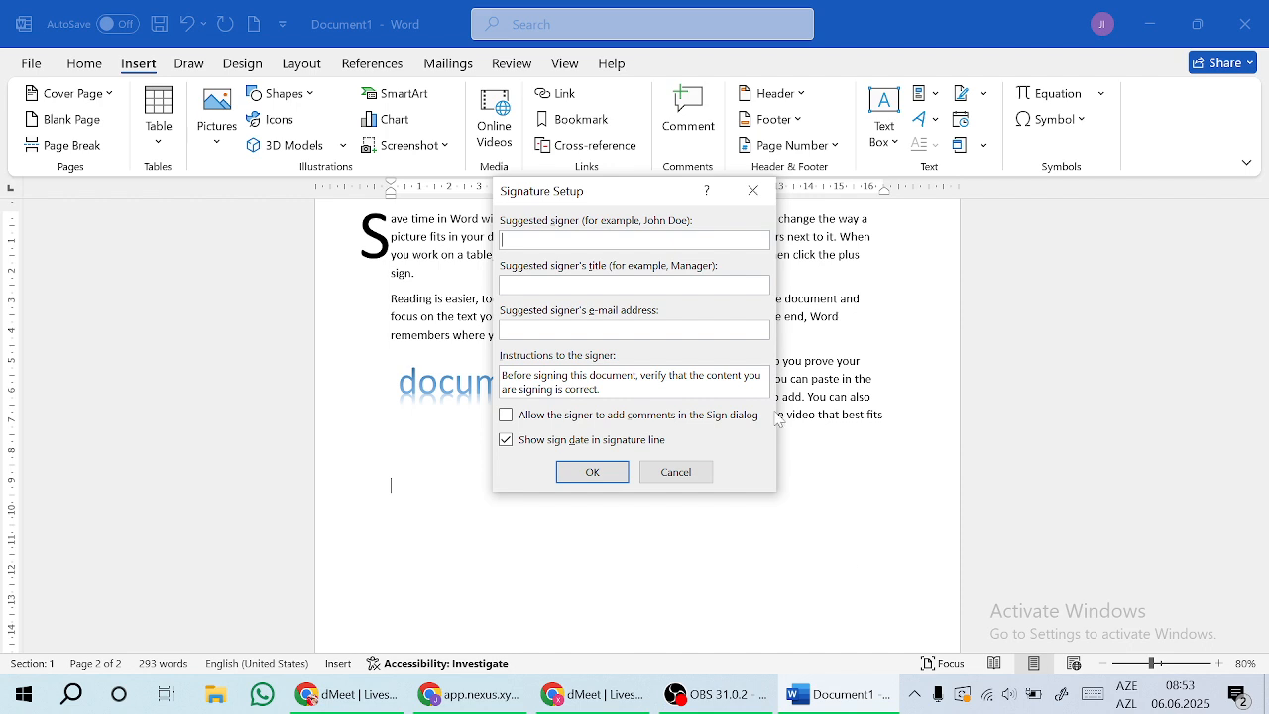
pyautogui.write('im')
pyautogui.click(608, 467)
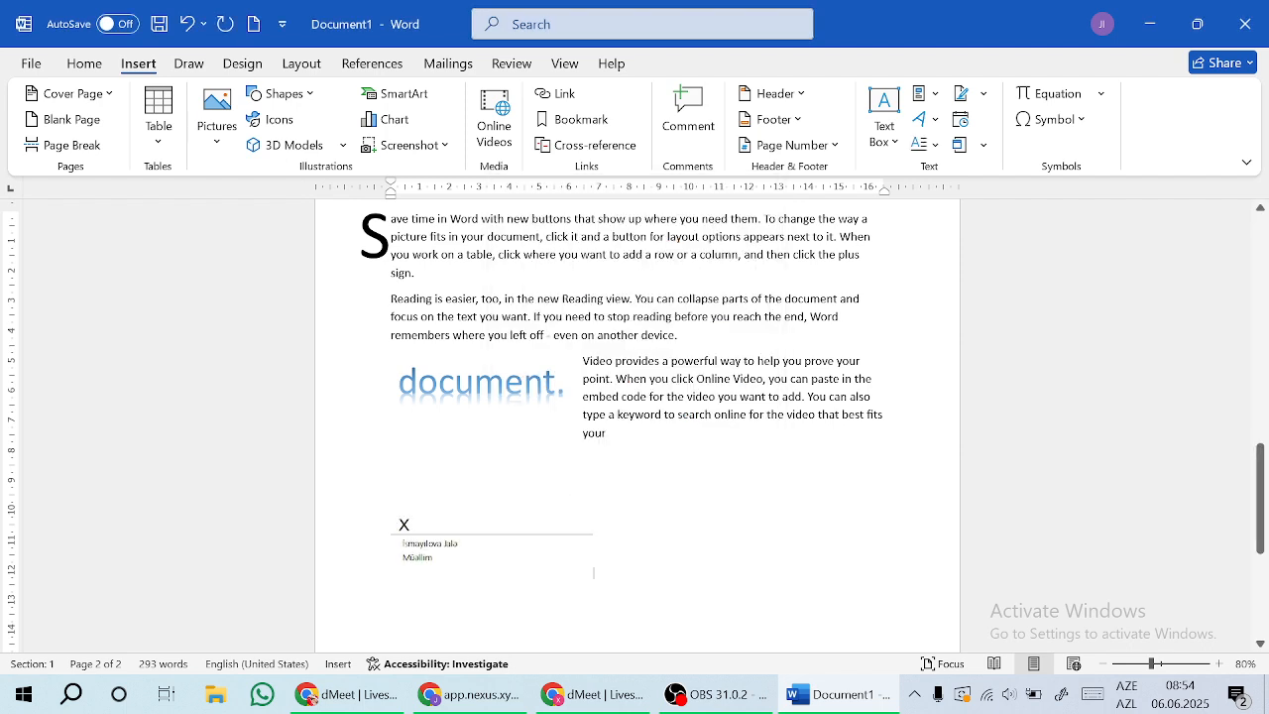
# Step: Insert the date 6/6/2025 below the signature line and start a new line
pyautogui.click(960, 120)
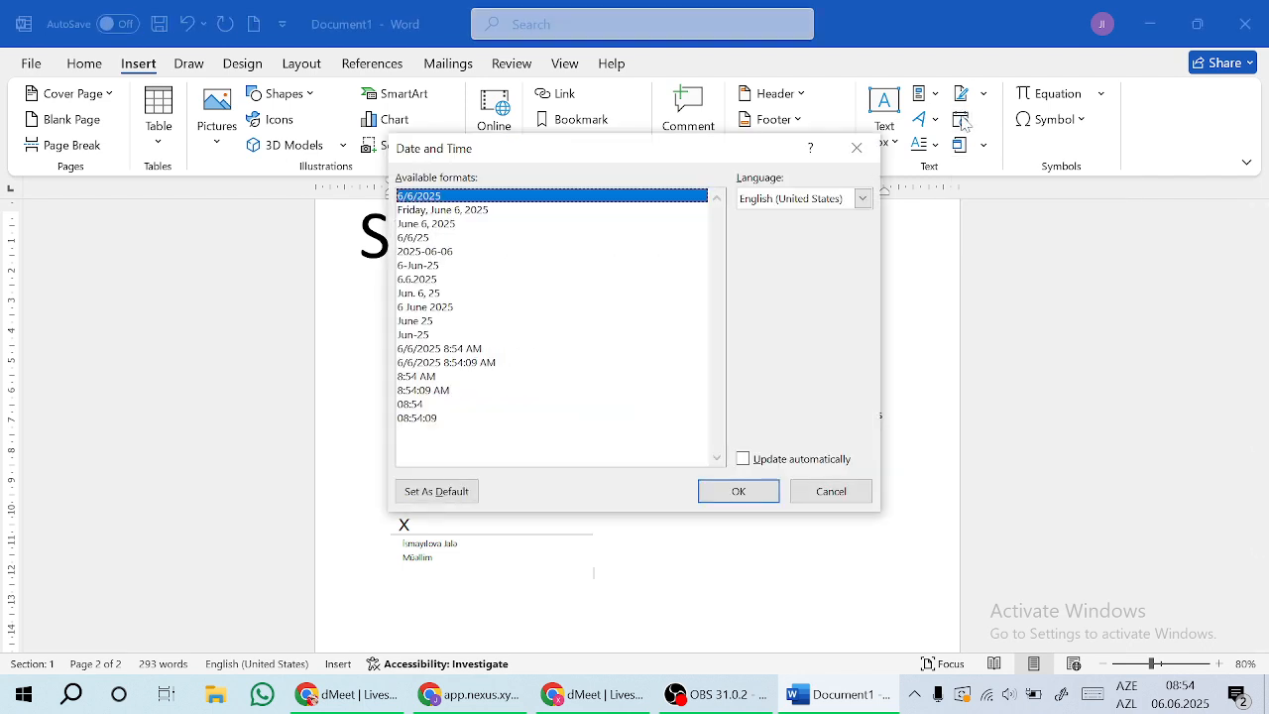
pyautogui.click(738, 491)
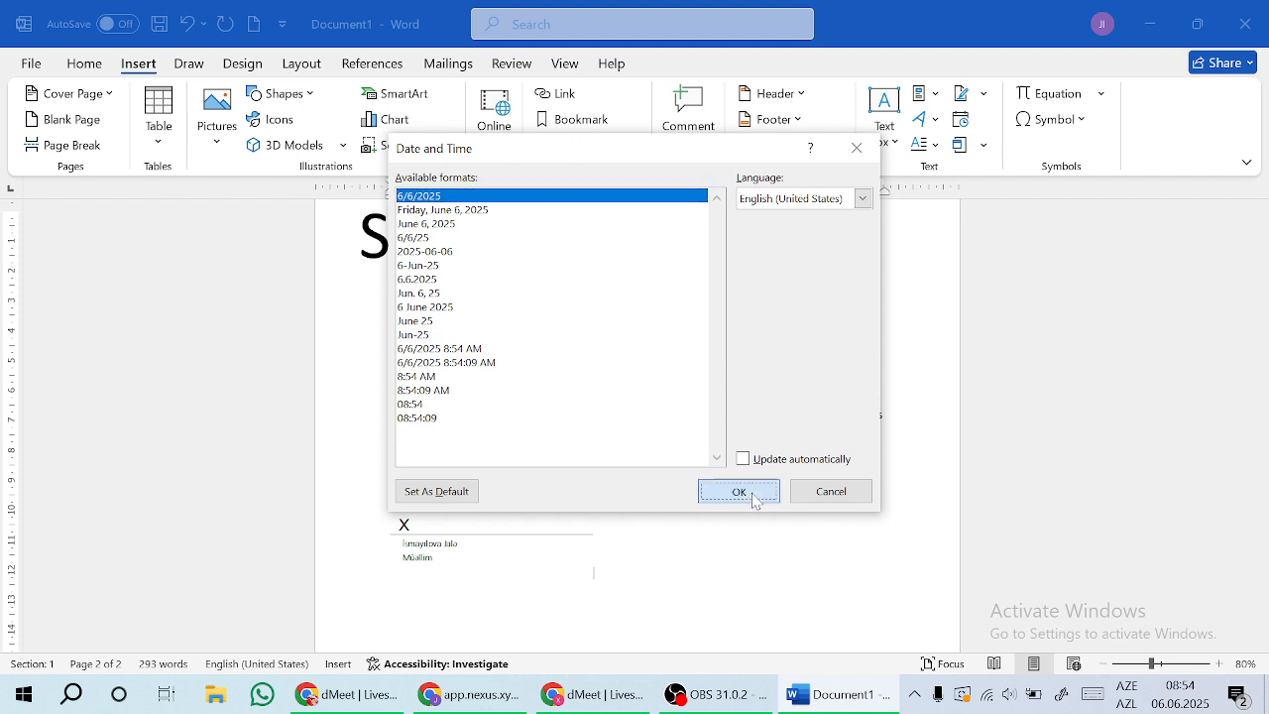
pyautogui.press('Return')
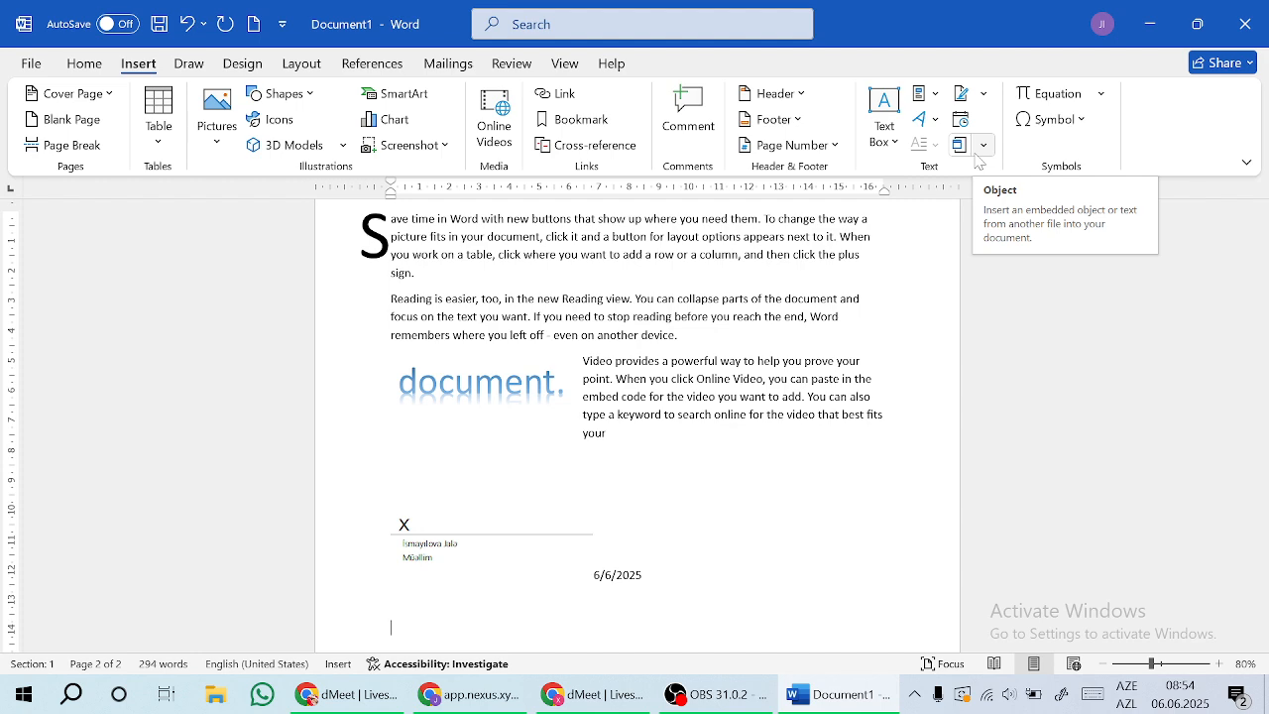
# Step: Insert an equation placeholder on the new line below the date
pyautogui.click(1056, 95)
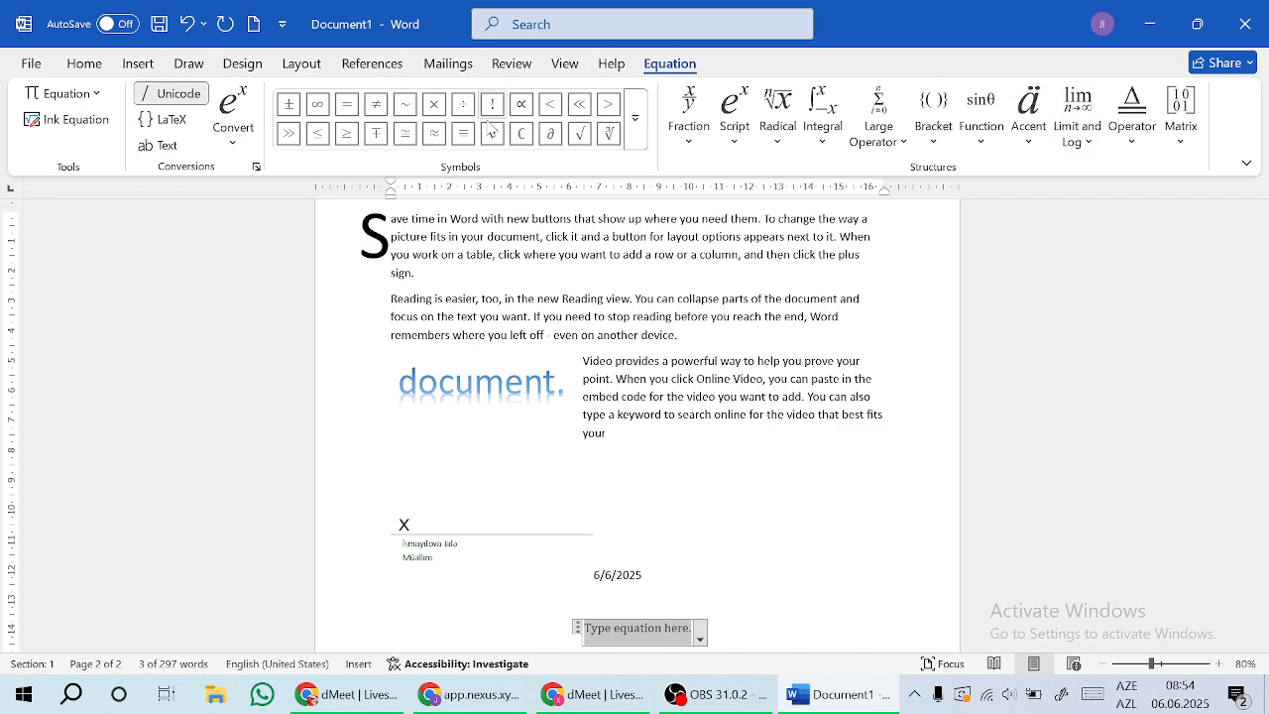
pyautogui.click(151, 65)
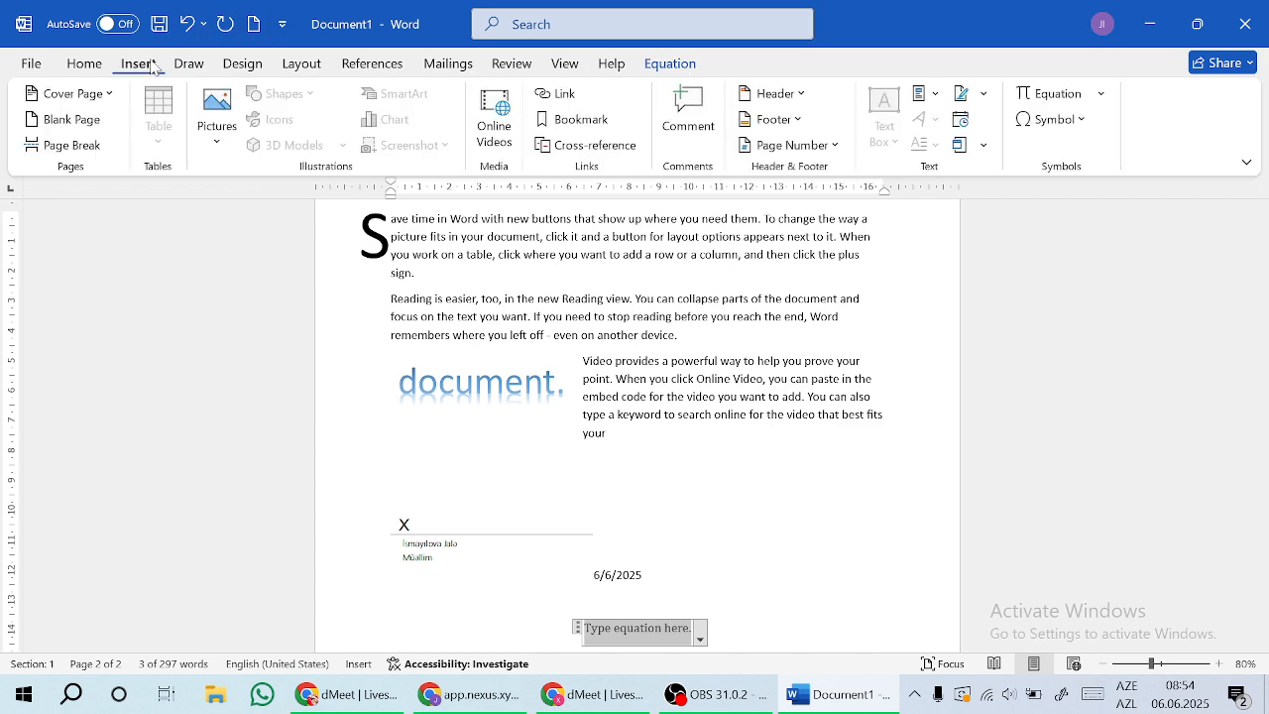
pyautogui.click(1051, 119)
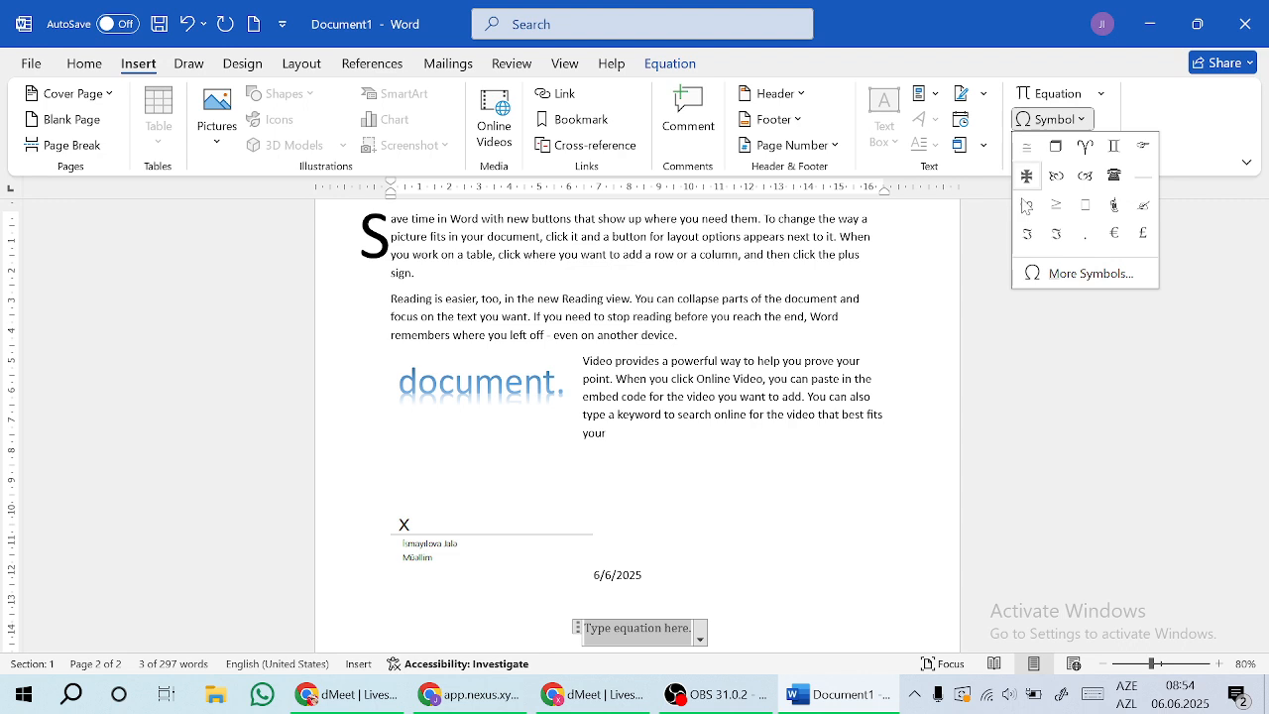
# Step: Insert an asterisk from the Footlight MT Light font into the equation
pyautogui.click(1075, 278)
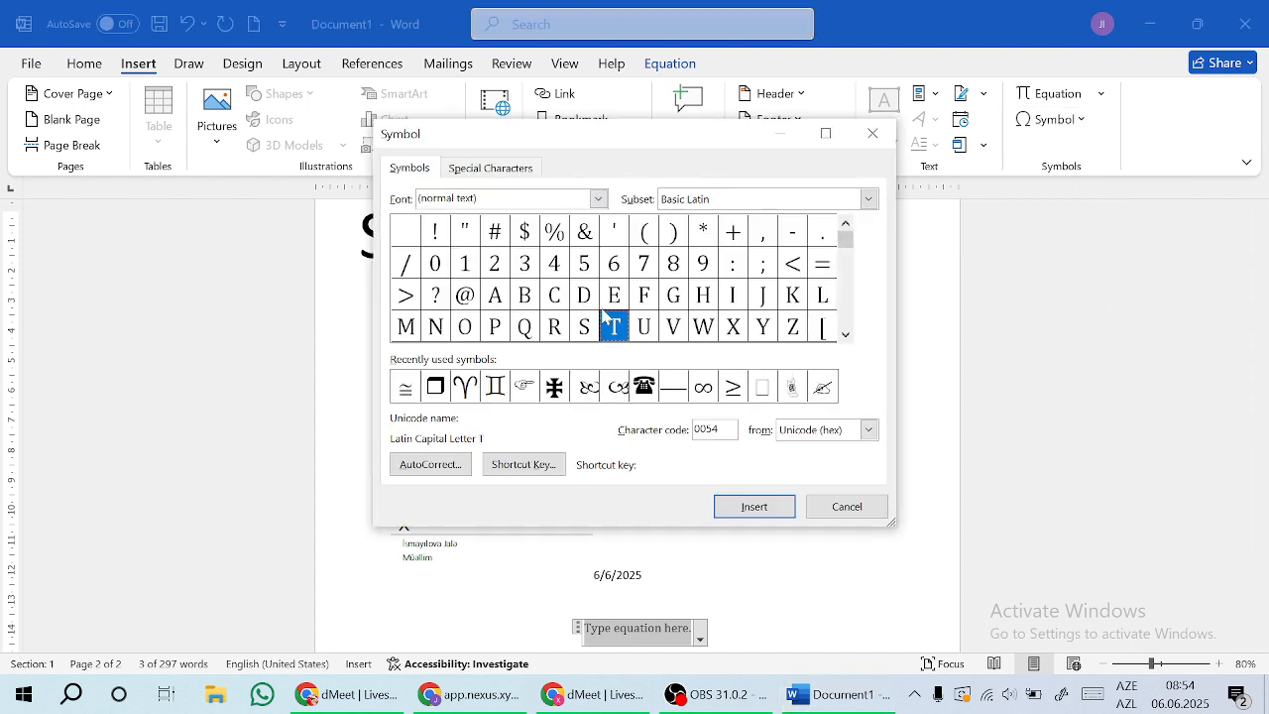
pyautogui.scroll(-4, 848, 302)
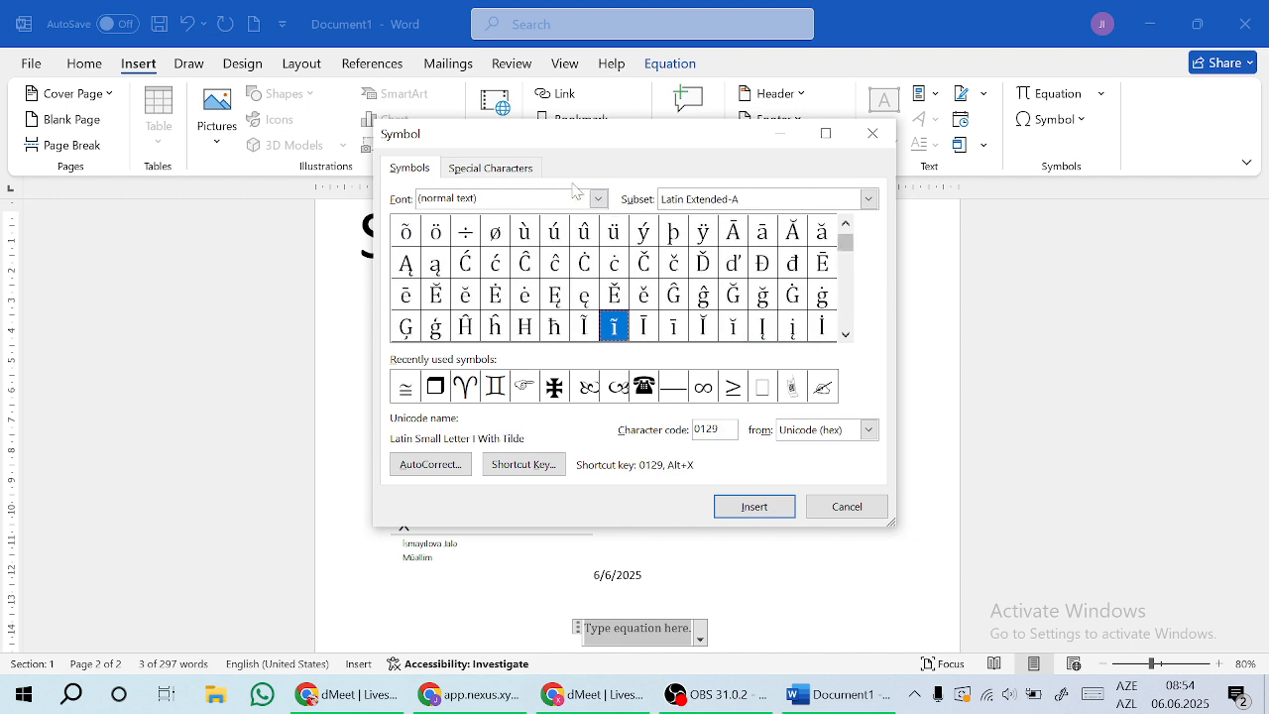
pyautogui.click(596, 201)
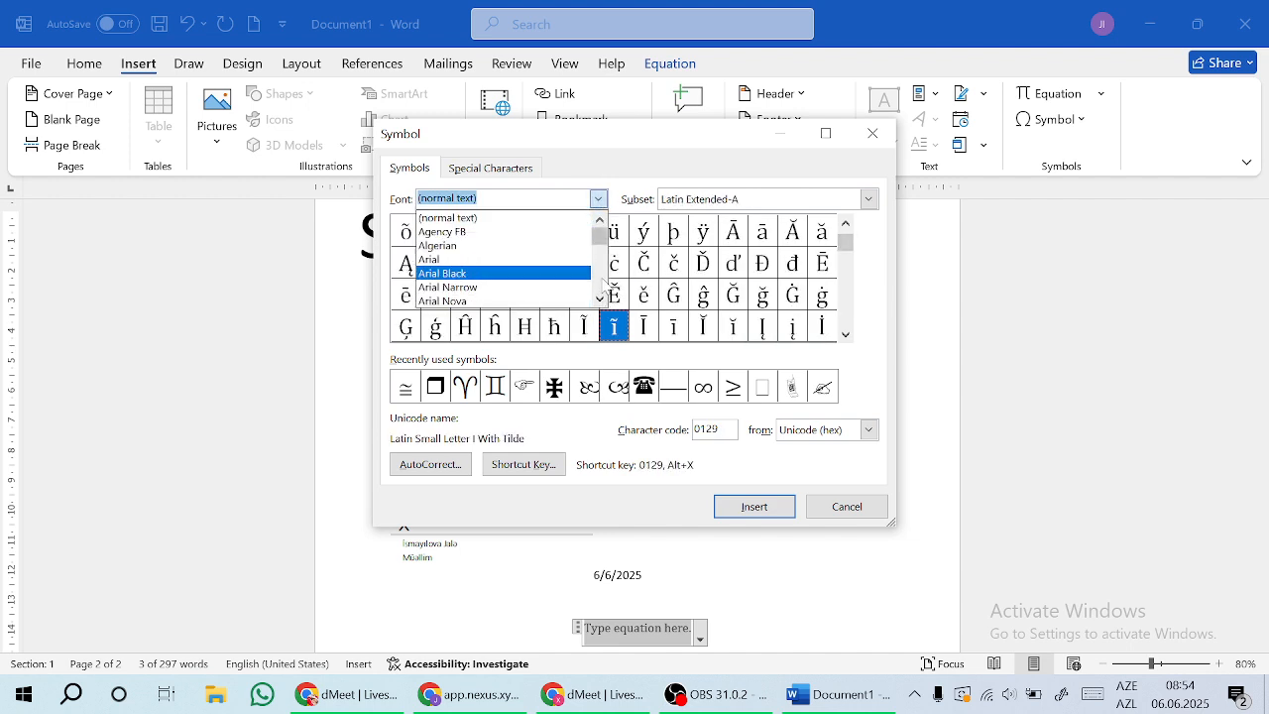
pyautogui.scroll(-5, 601, 281)
pyautogui.scroll(-20, 604, 285)
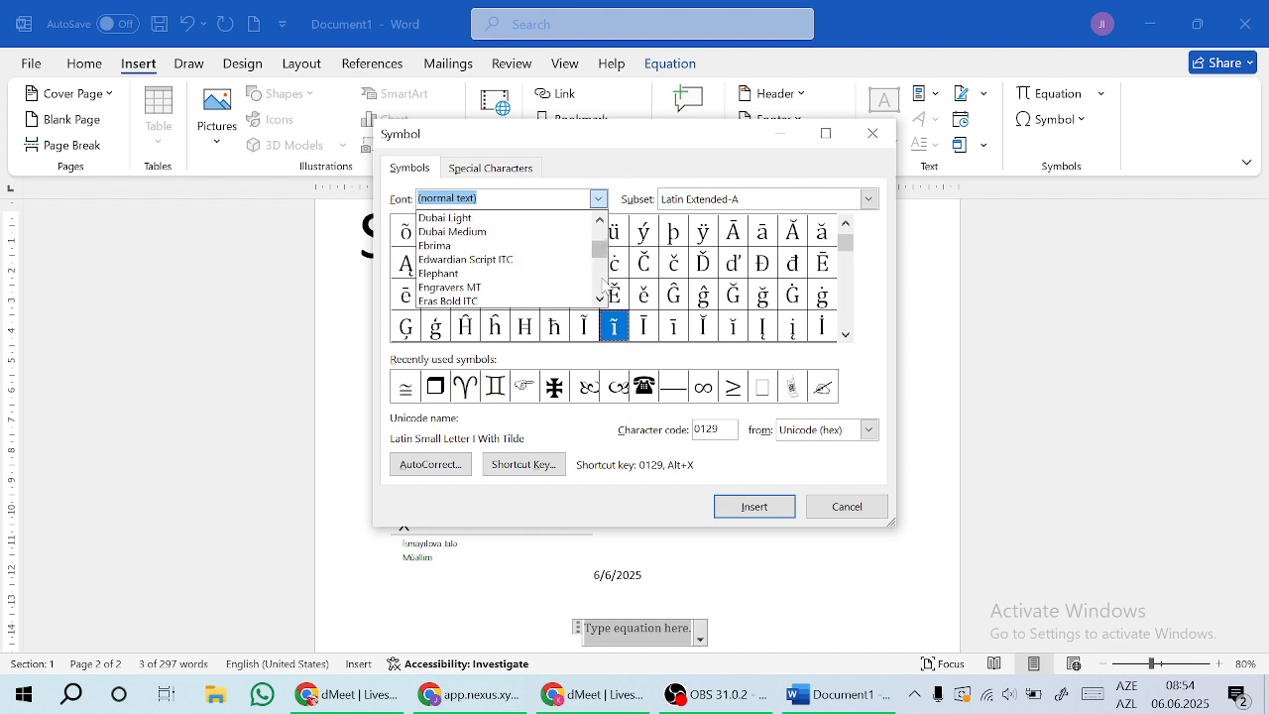
pyautogui.click(540, 287)
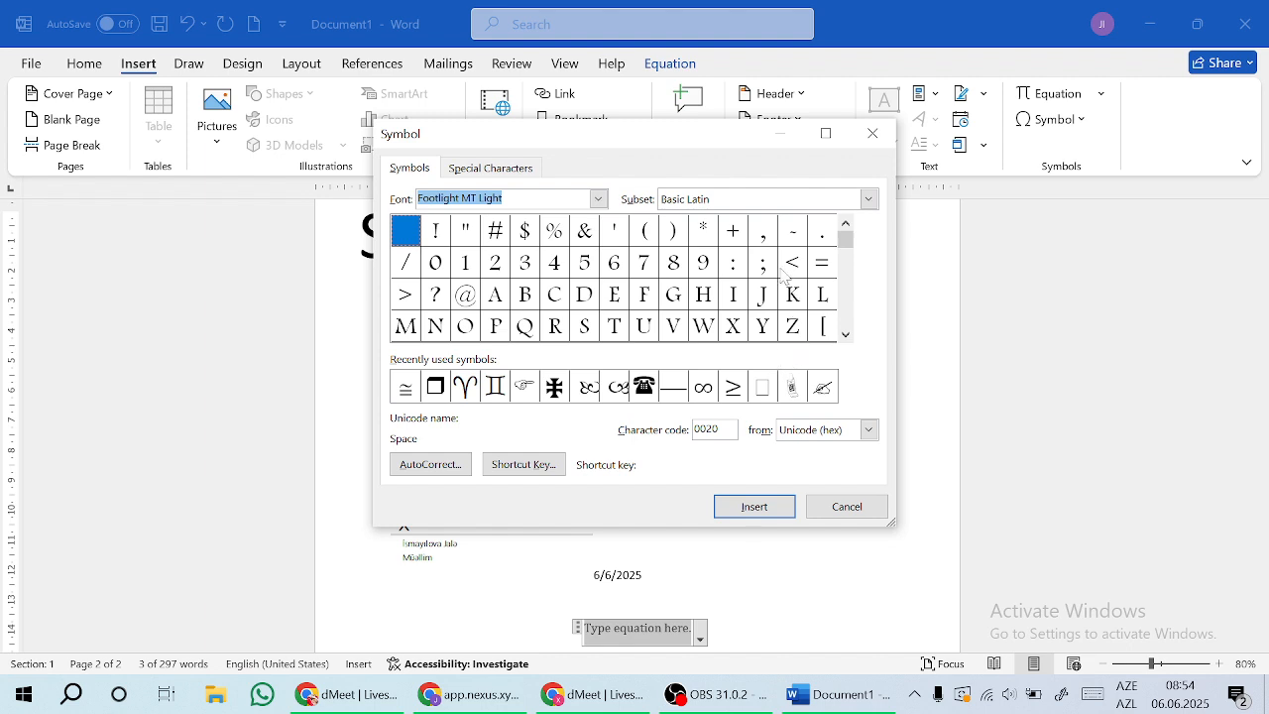
pyautogui.click(706, 233)
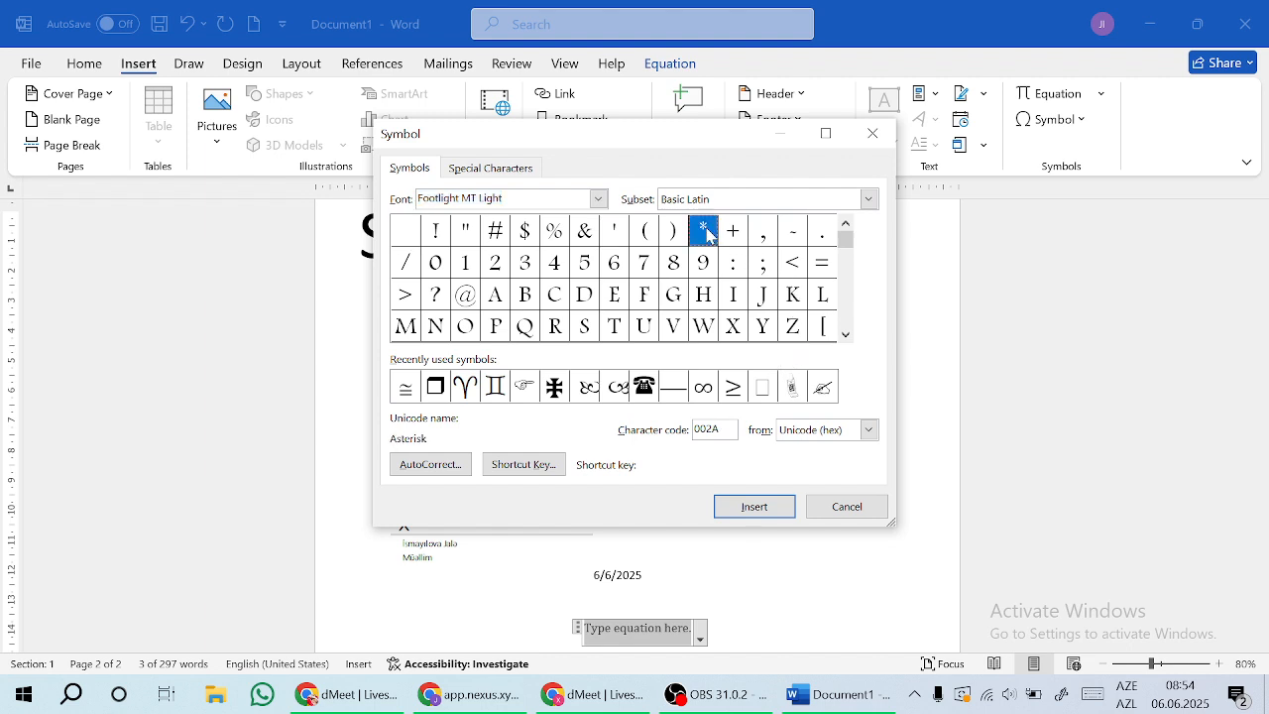
pyautogui.click(735, 507)
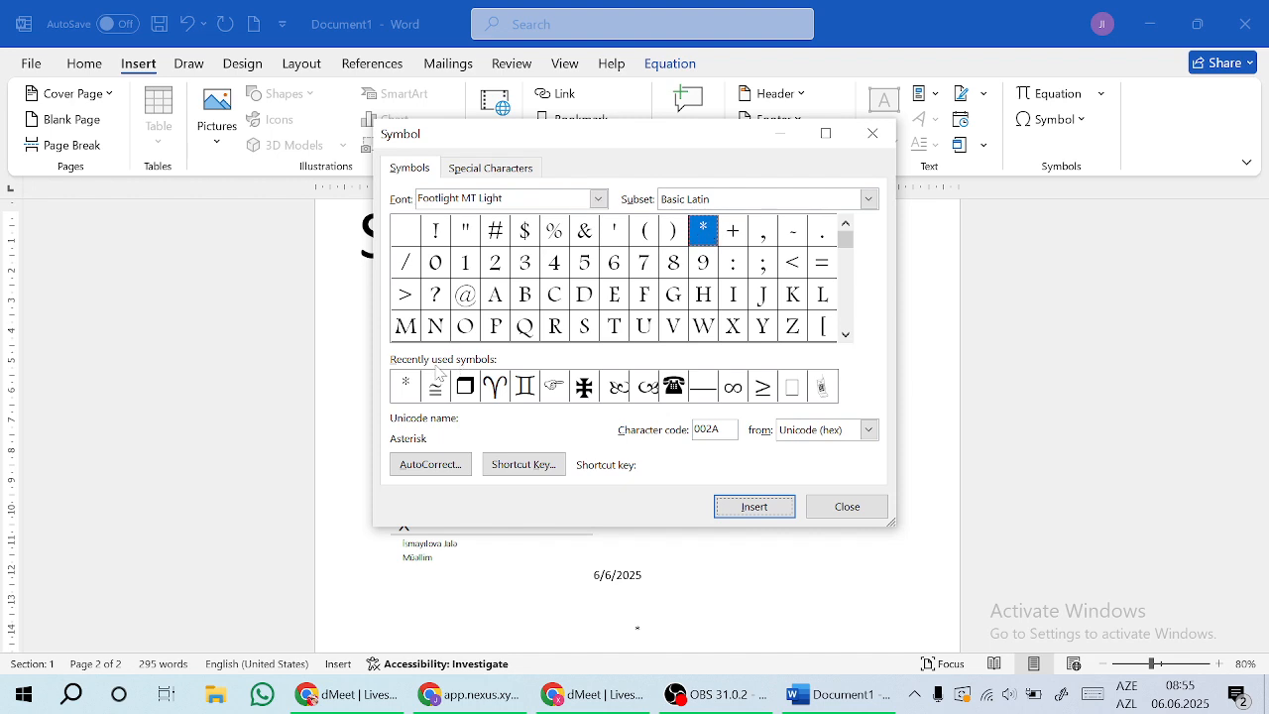
pyautogui.click(498, 264)
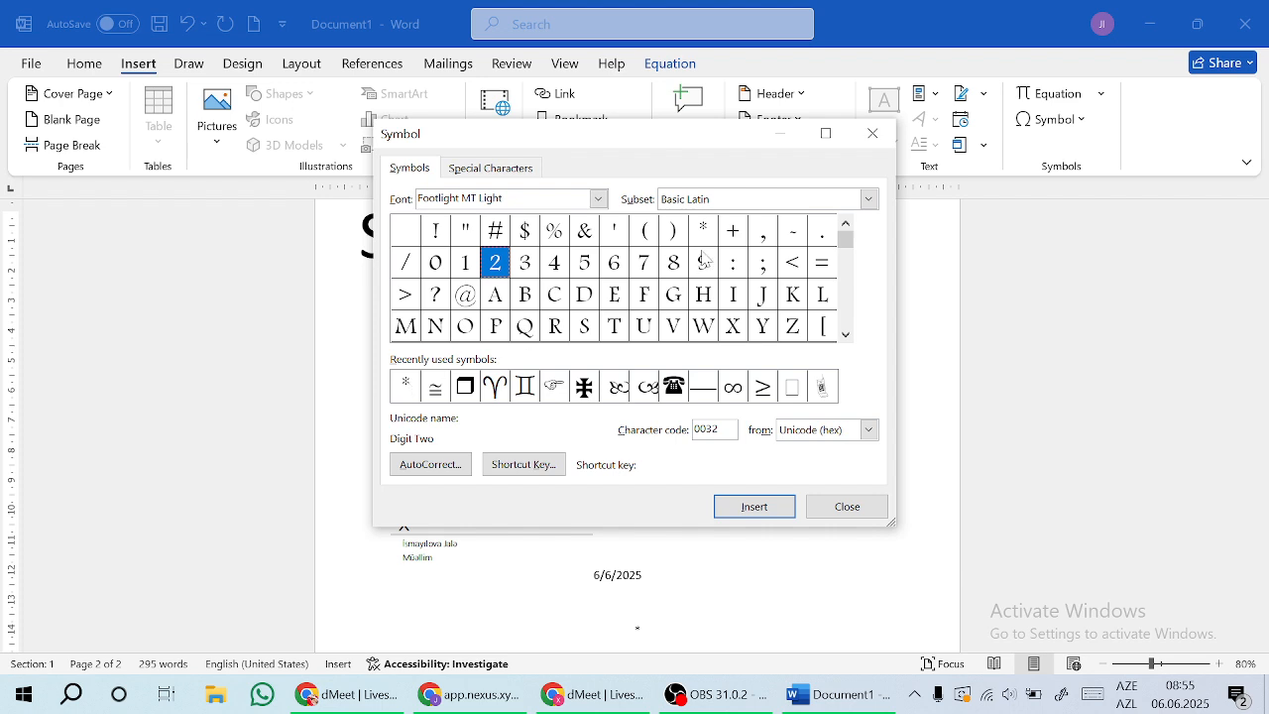
pyautogui.click(874, 133)
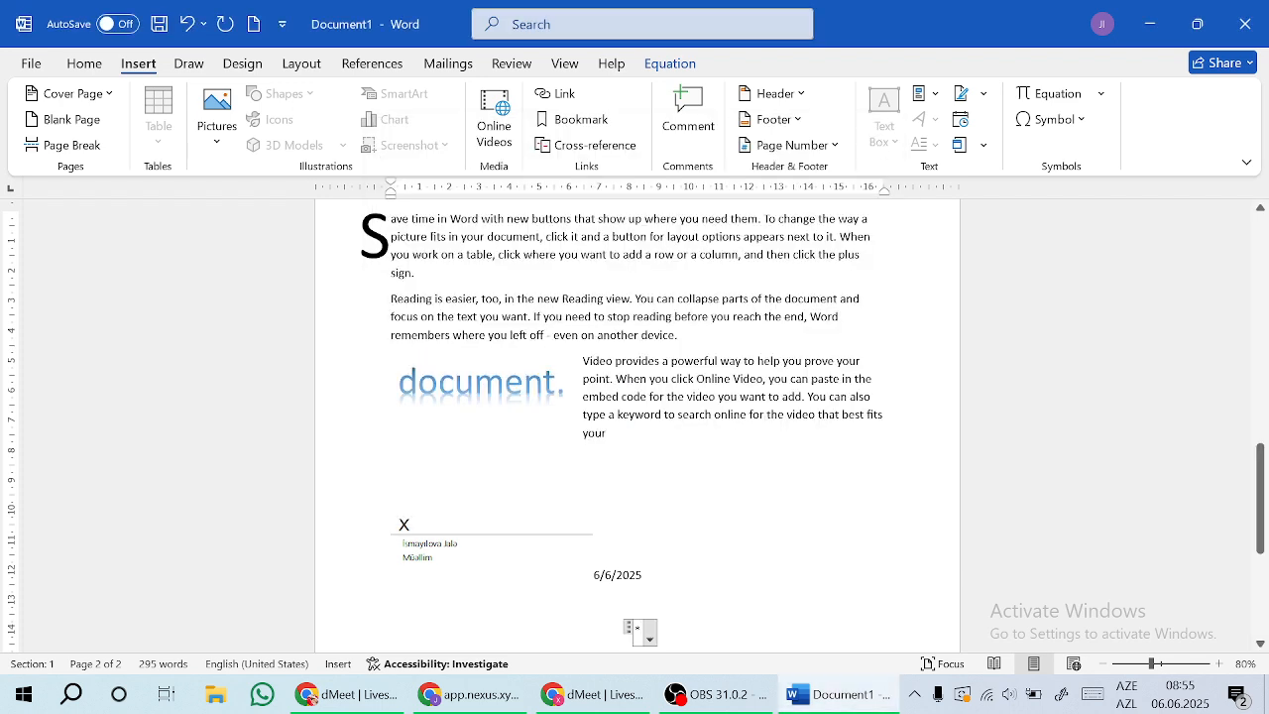